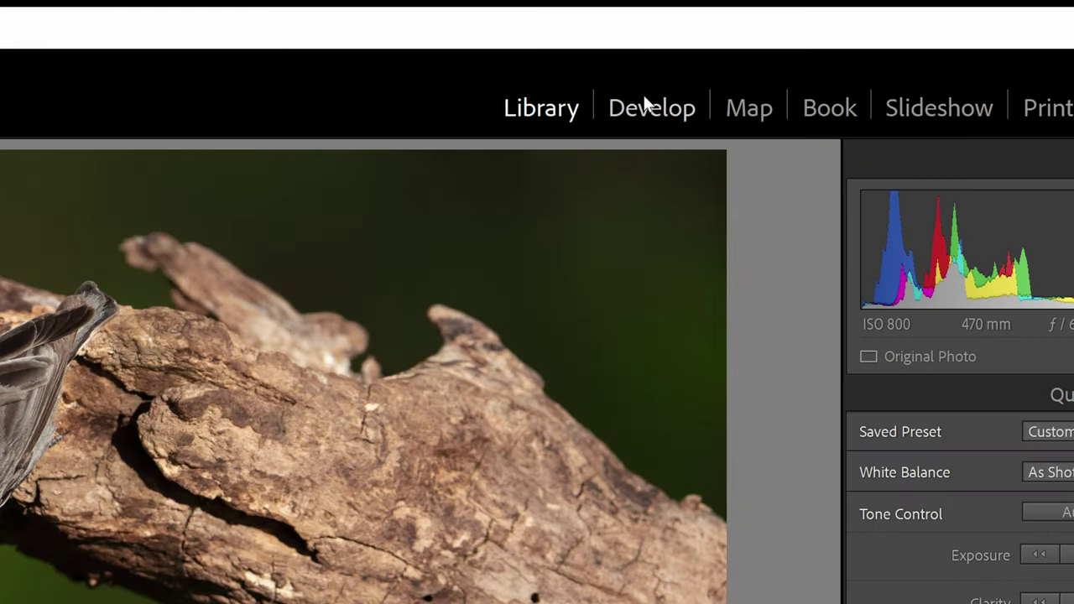
# - Open the nuthatch-on-branch photo DSC08809.ARW / Copy 1 in the Develop module
pyautogui.click(650, 112)
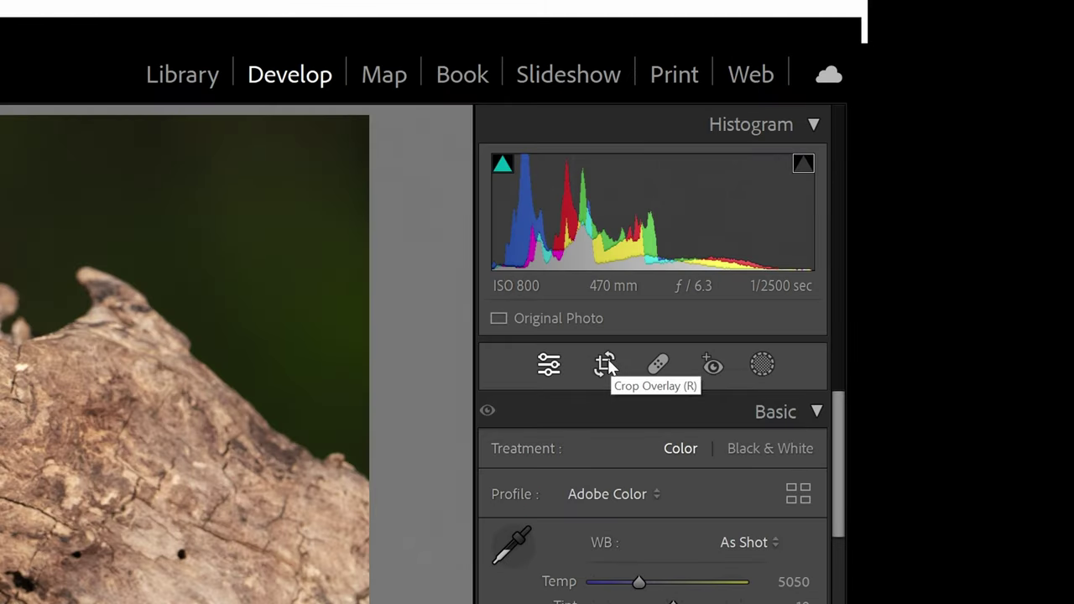
# - Draw a tall freehand crop frame around the nuthatch and branch tip, then reposition the photo under it
pyautogui.click(605, 365)
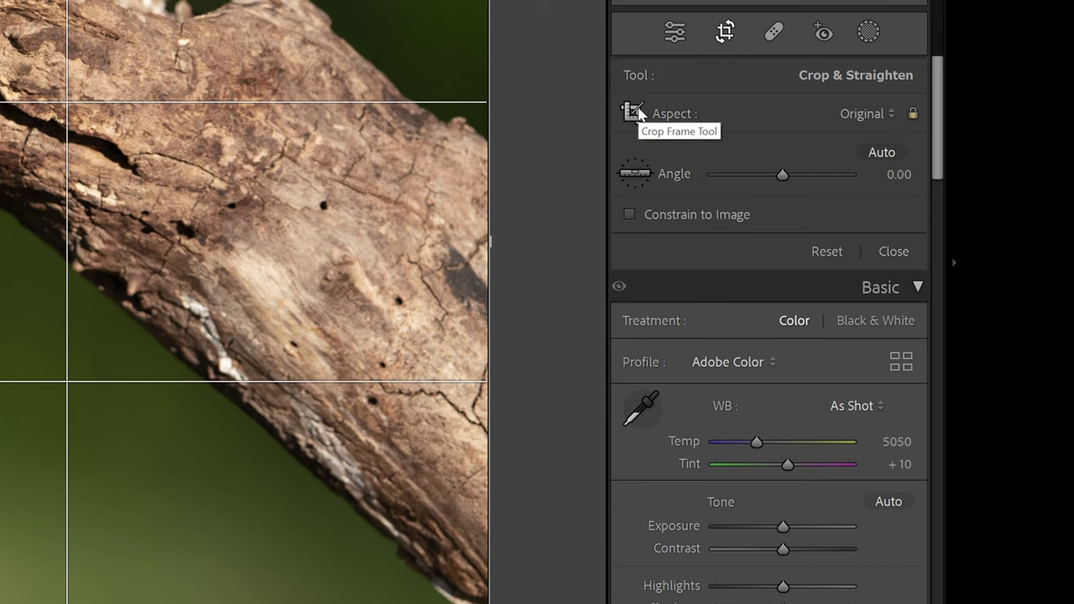
pyautogui.click(634, 113)
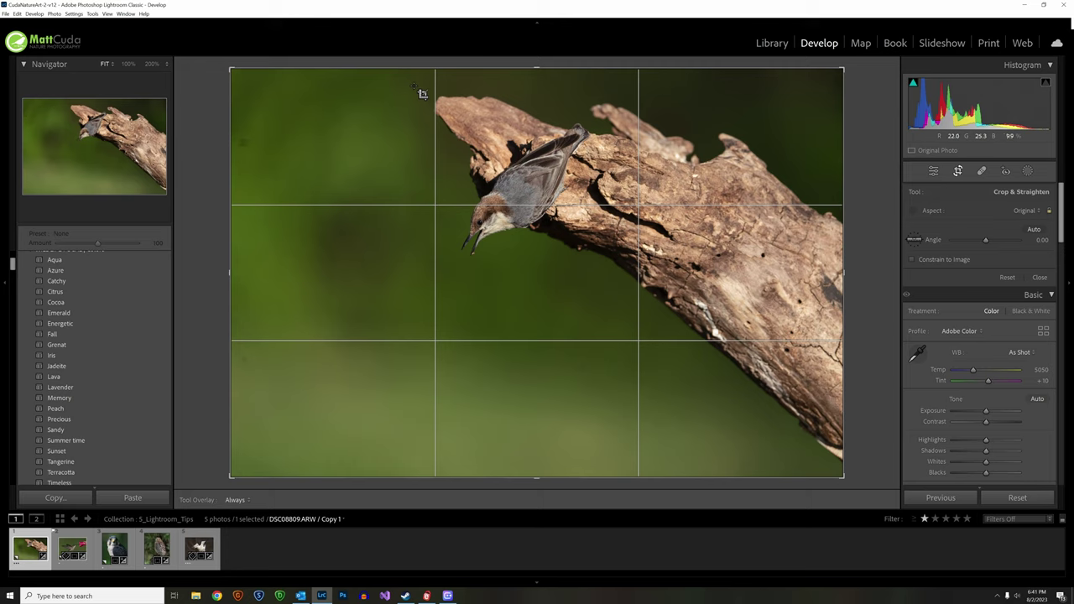
pyautogui.moveTo(409, 81)
pyautogui.mouseDown()
pyautogui.moveTo(615, 443)
pyautogui.moveTo(662, 495)
pyautogui.moveTo(649, 498)
pyautogui.moveTo(660, 515)
pyautogui.mouseUp()
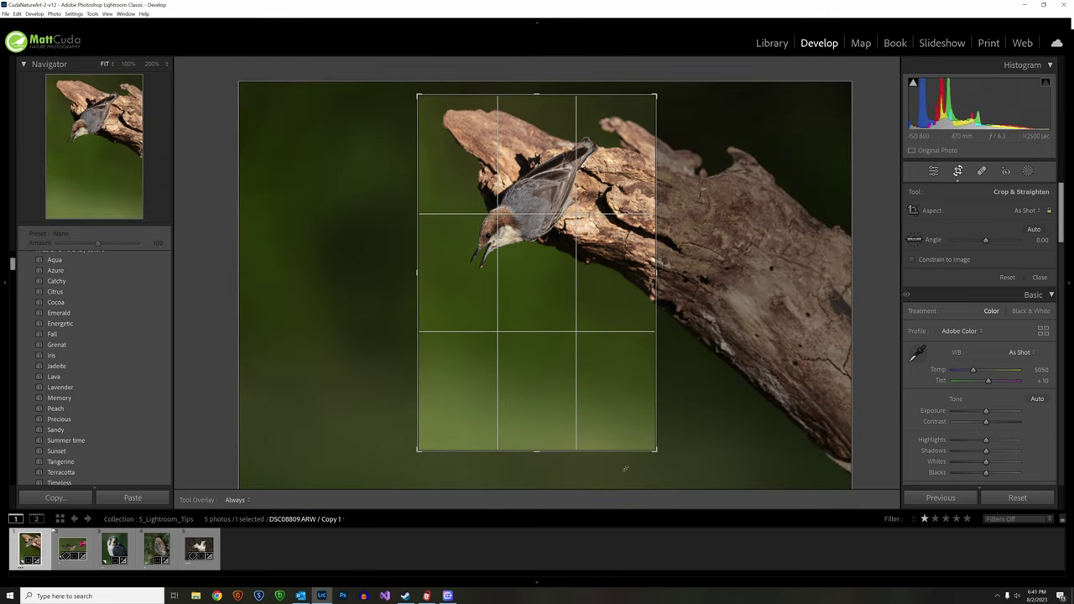
pyautogui.moveTo(571, 367)
pyautogui.mouseDown()
pyautogui.moveTo(559, 355)
pyautogui.moveTo(578, 357)
pyautogui.mouseUp()
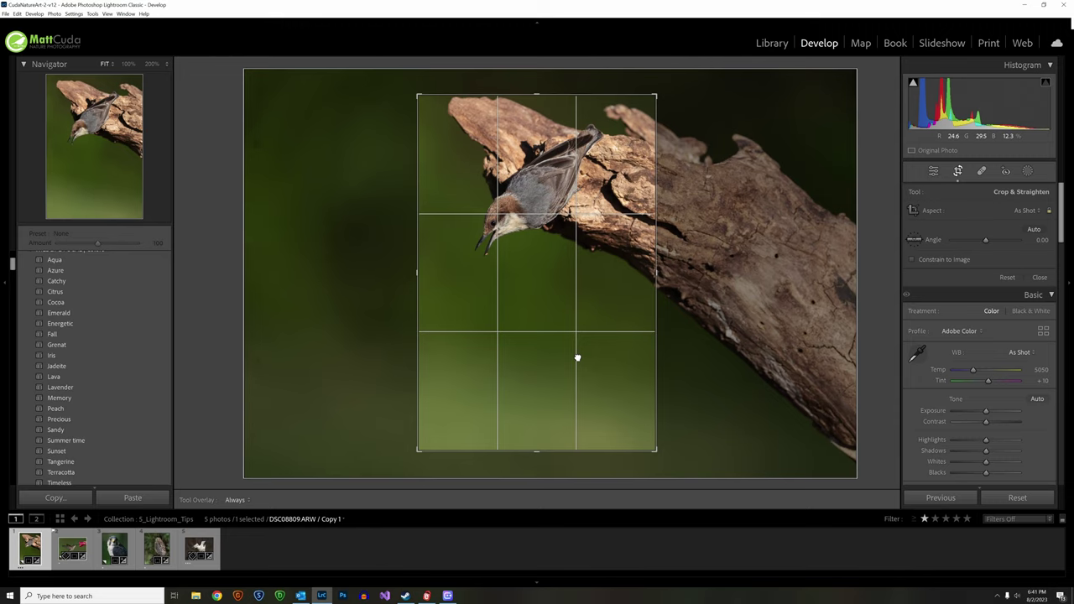
pyautogui.moveTo(577, 358); pyautogui.dragTo(577, 358)
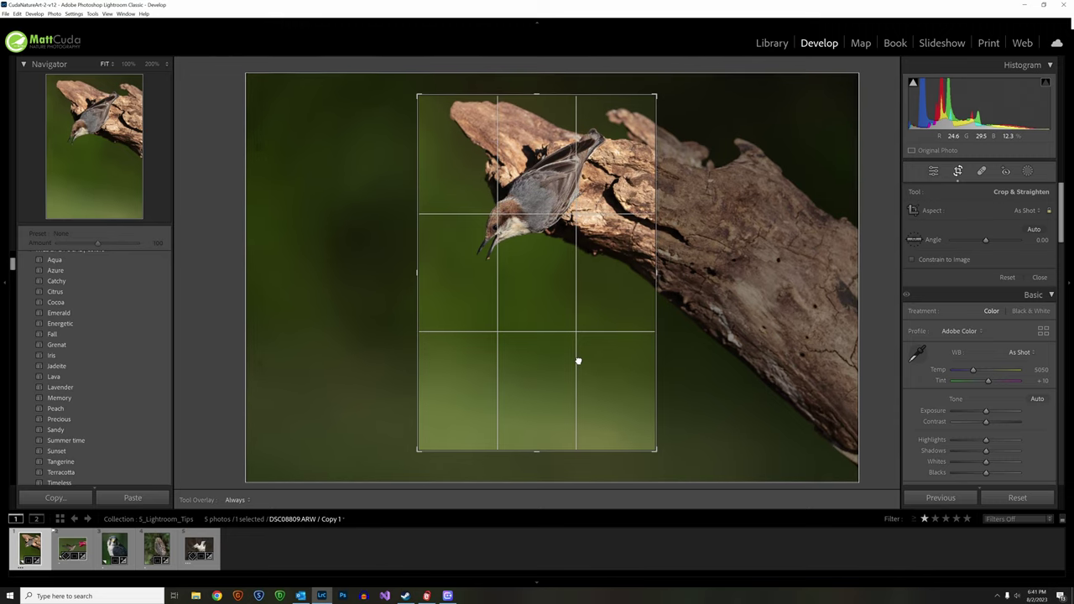
# - Lock the crop aspect to 4 x 5 / 8 x 10 and shift the photo within the frame
pyautogui.click(1037, 213)
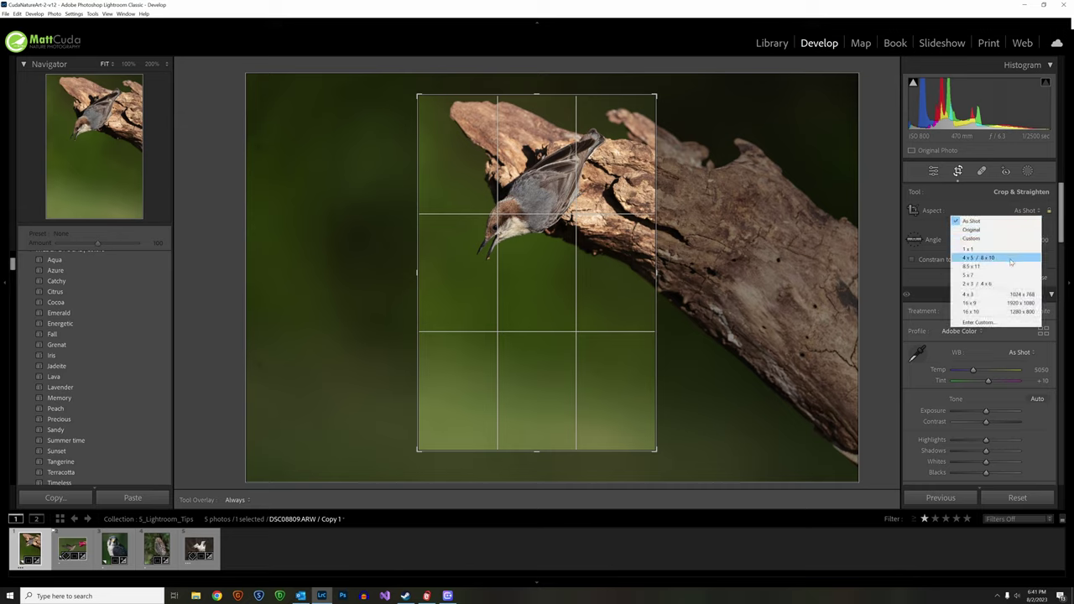
pyautogui.click(1011, 263)
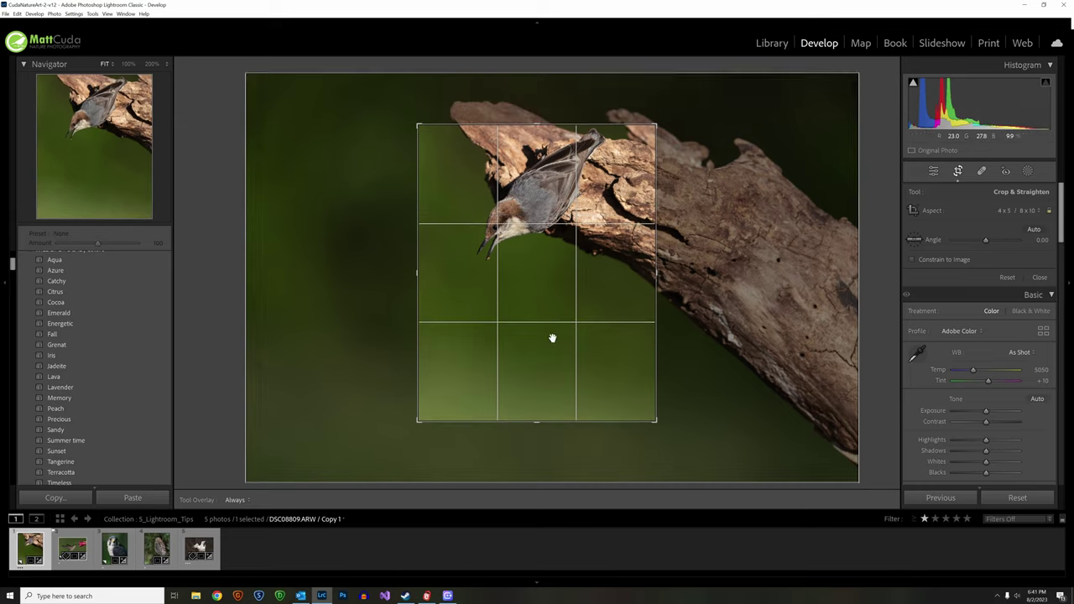
pyautogui.moveTo(554, 338); pyautogui.dragTo(559, 362)
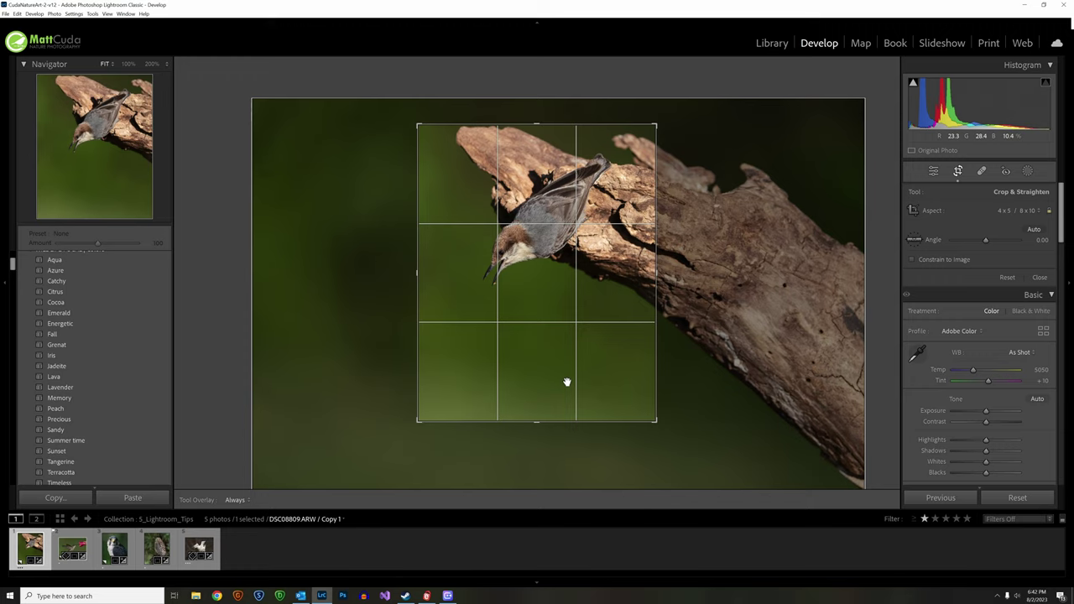
# - Commit the 4 x 5 crop on the nuthatch photo
pyautogui.press('Return')
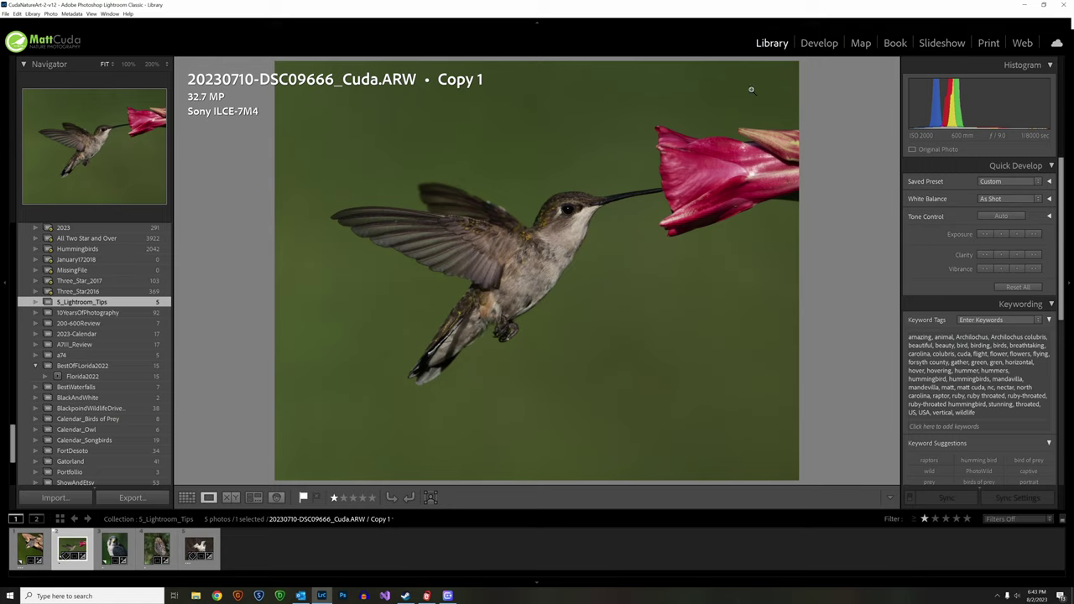
# - Open the hummingbird photo in Develop and raise Exposure to +0.60
pyautogui.click(819, 43)
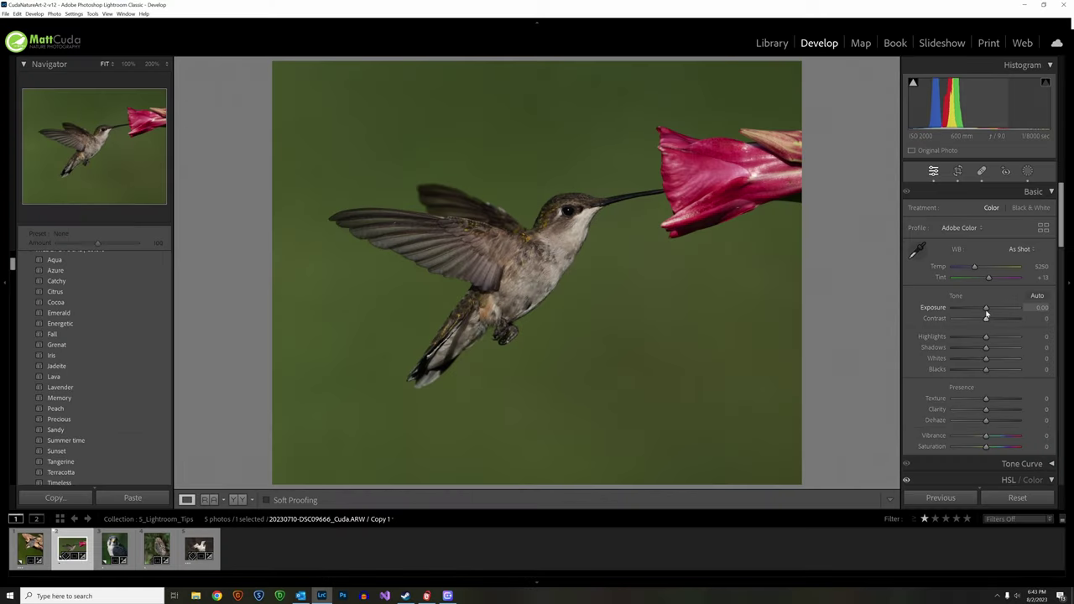
pyautogui.moveTo(986, 312); pyautogui.dragTo(988, 311)
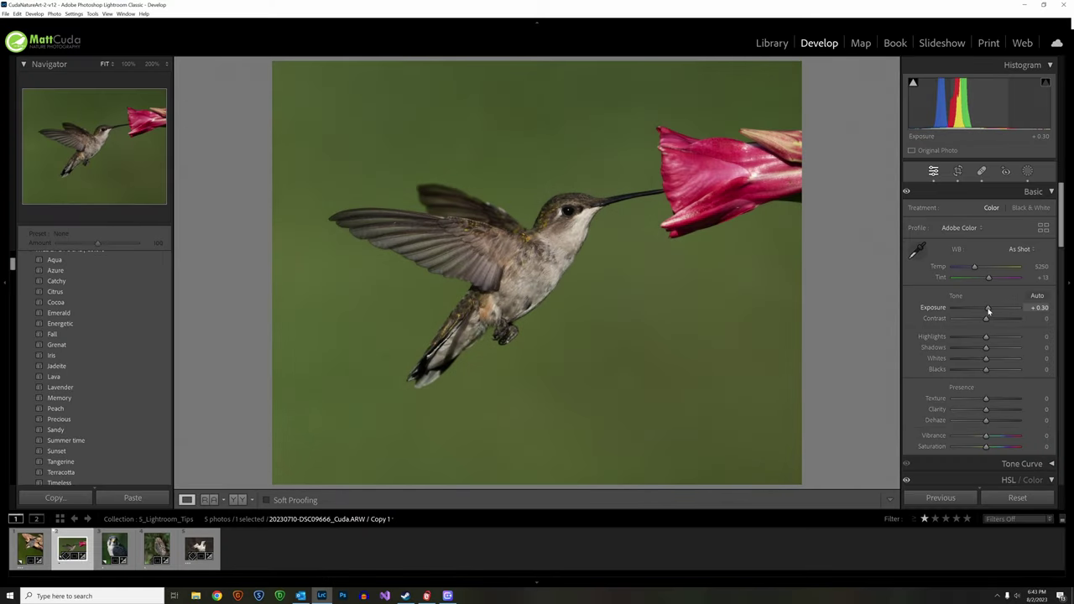
pyautogui.moveTo(989, 312); pyautogui.dragTo(991, 311)
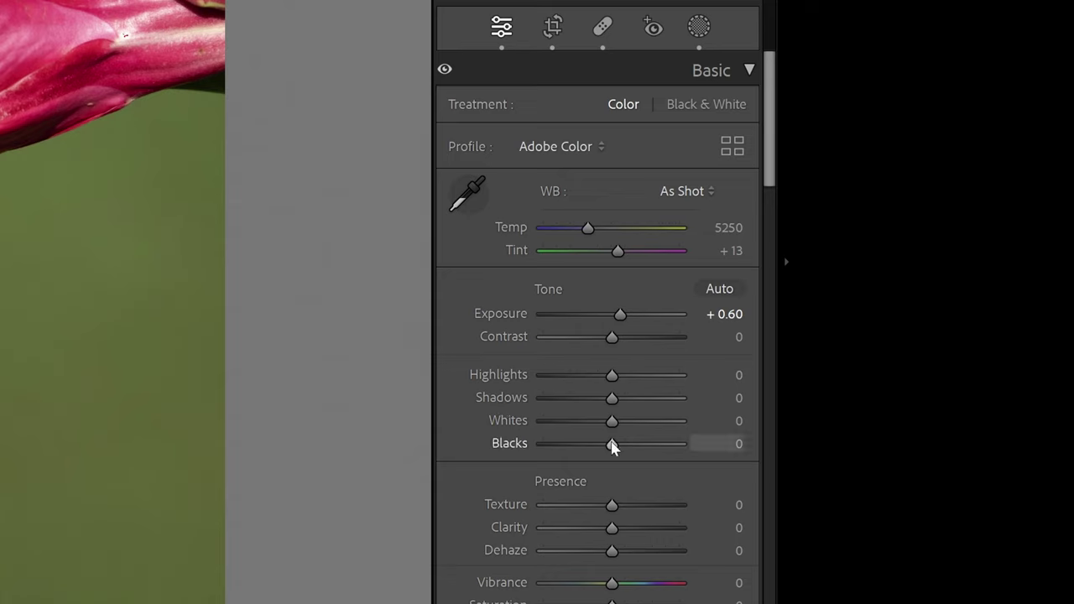
# - With the Alt shadow-clipping preview, drag Blacks down to -100, then back up to +26
pyautogui.press('alt')
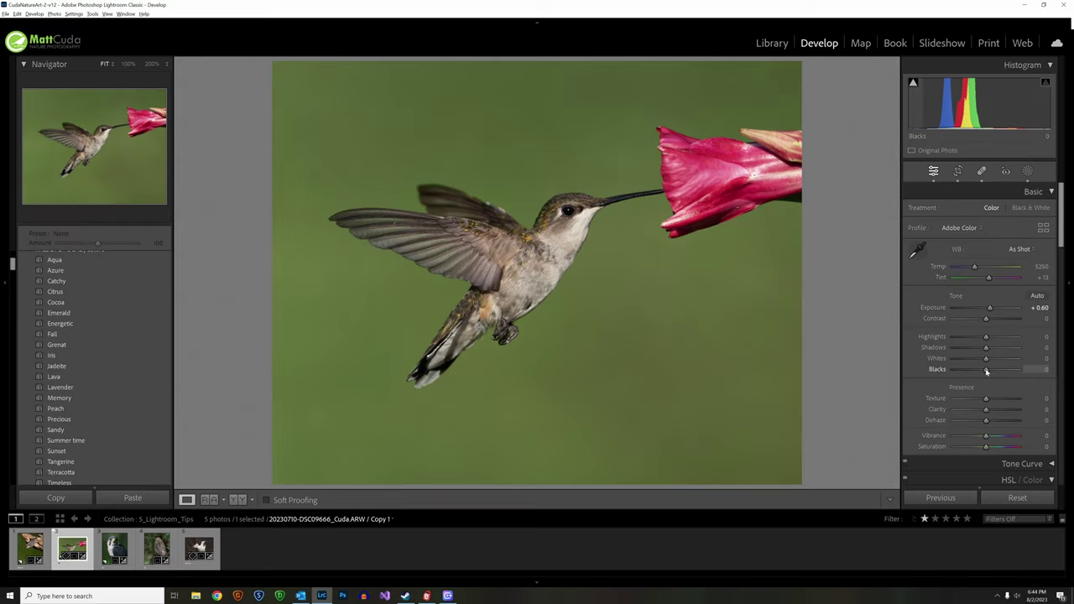
pyautogui.keyDown('alt'); pyautogui.click(612, 446); pyautogui.keyUp('alt')
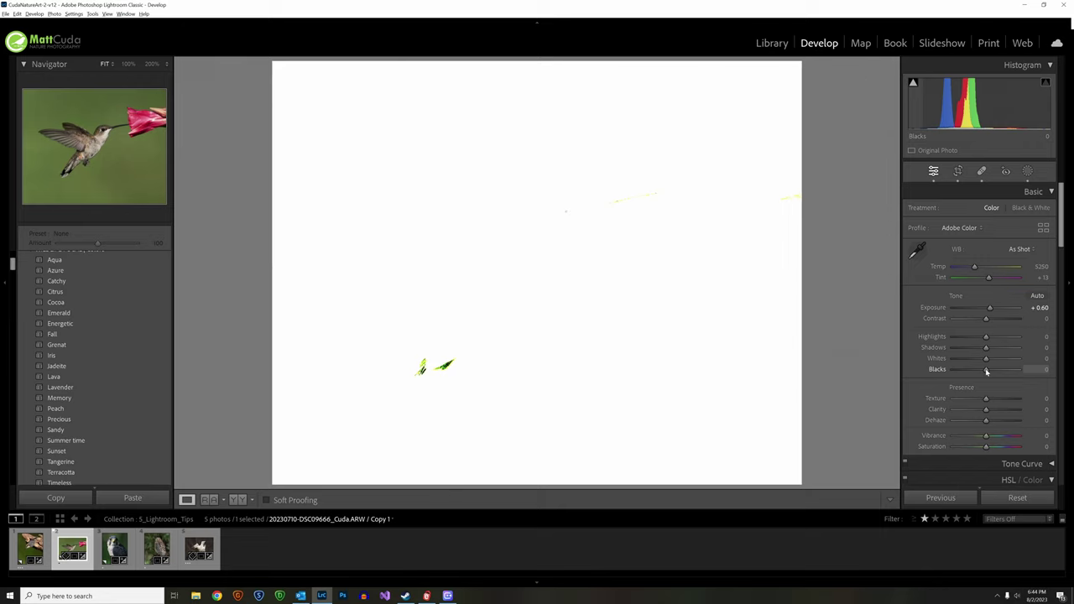
pyautogui.moveTo(986, 372); pyautogui.dragTo(934, 375)
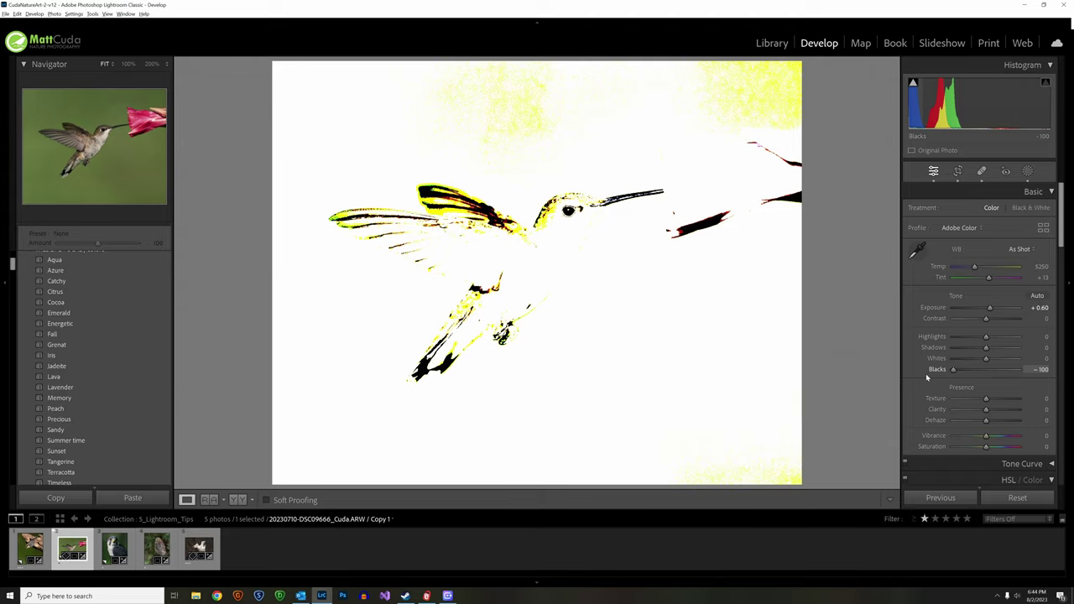
pyautogui.moveTo(939, 374); pyautogui.dragTo(994, 376)
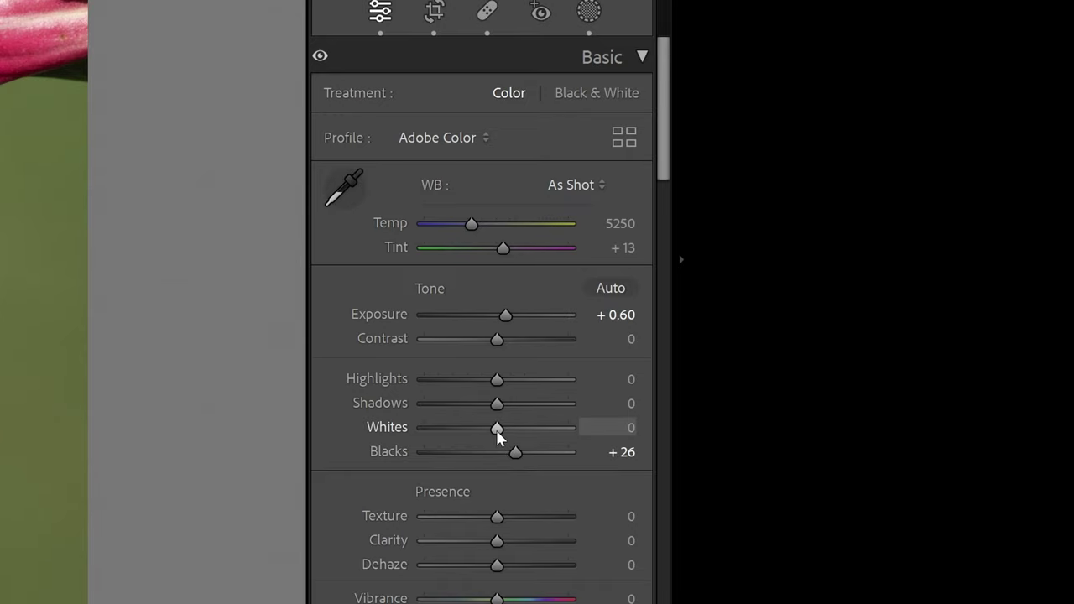
# - Show the Alt highlight-clipping preview while pushing the hummingbird photo's Whites slider
pyautogui.press('alt')
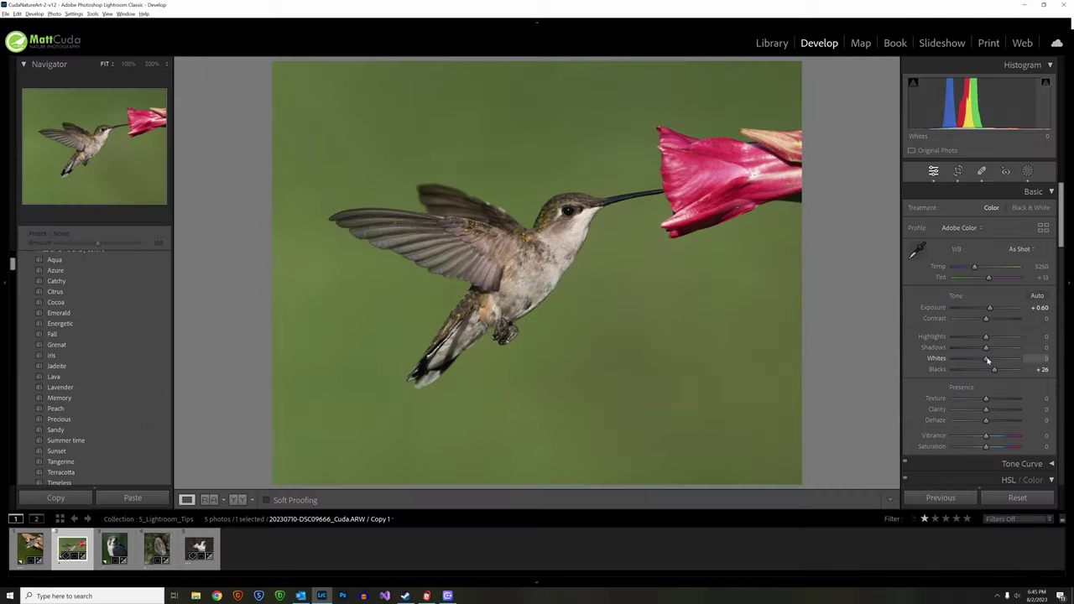
pyautogui.moveTo(496, 428); pyautogui.dragTo(497, 428)
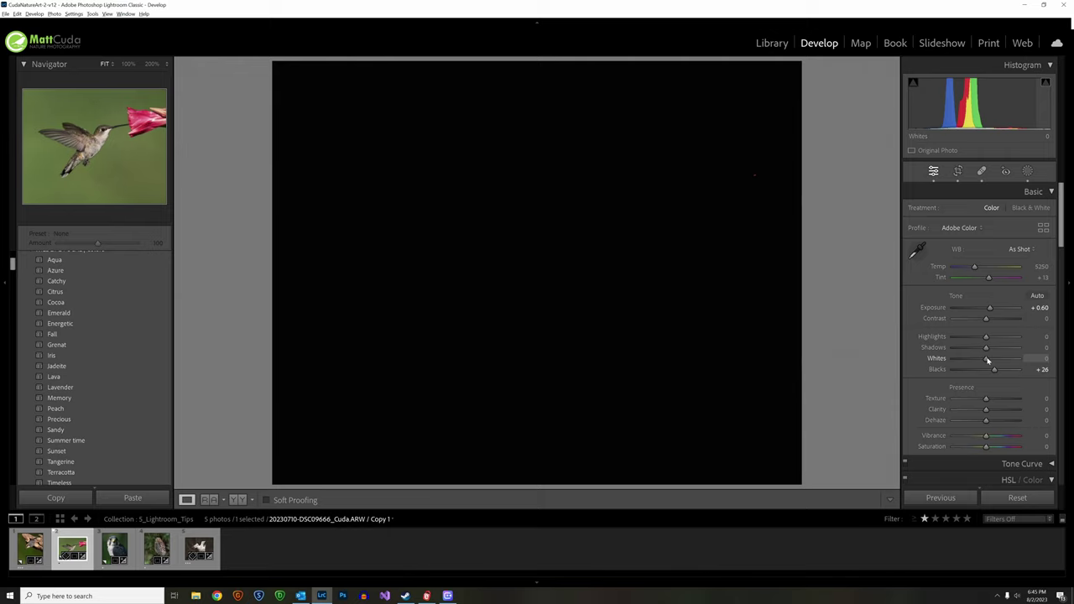
pyautogui.moveTo(987, 360)
pyautogui.mouseDown()
pyautogui.moveTo(1035, 364)
pyautogui.moveTo(926, 366)
pyautogui.moveTo(980, 366)
pyautogui.mouseUp()
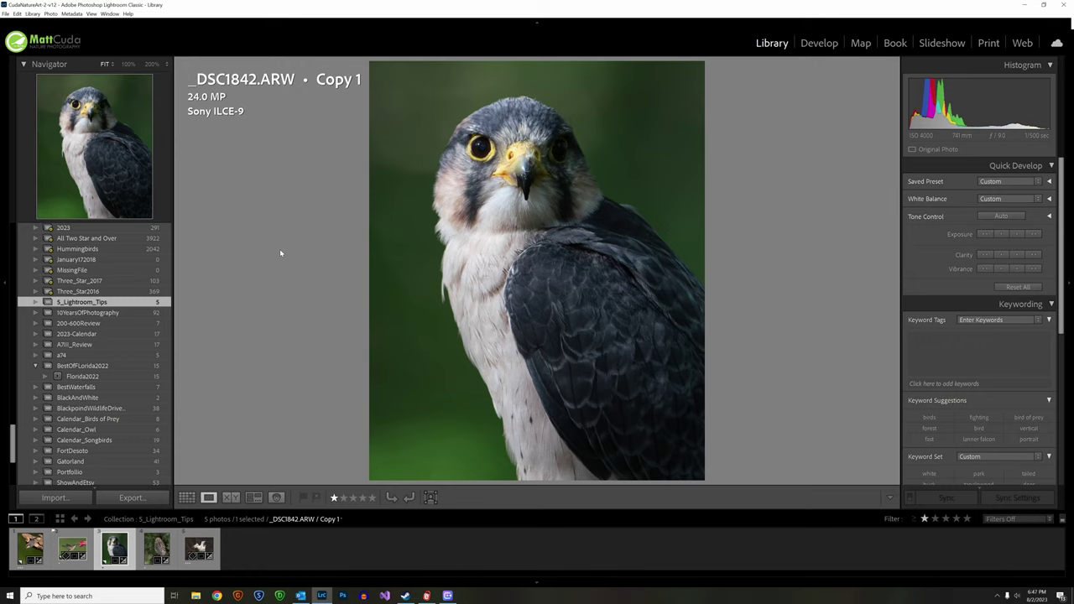
# - Open the falcon portrait _DSC1842.ARW / Copy 1 in the Develop module
pyautogui.click(820, 44)
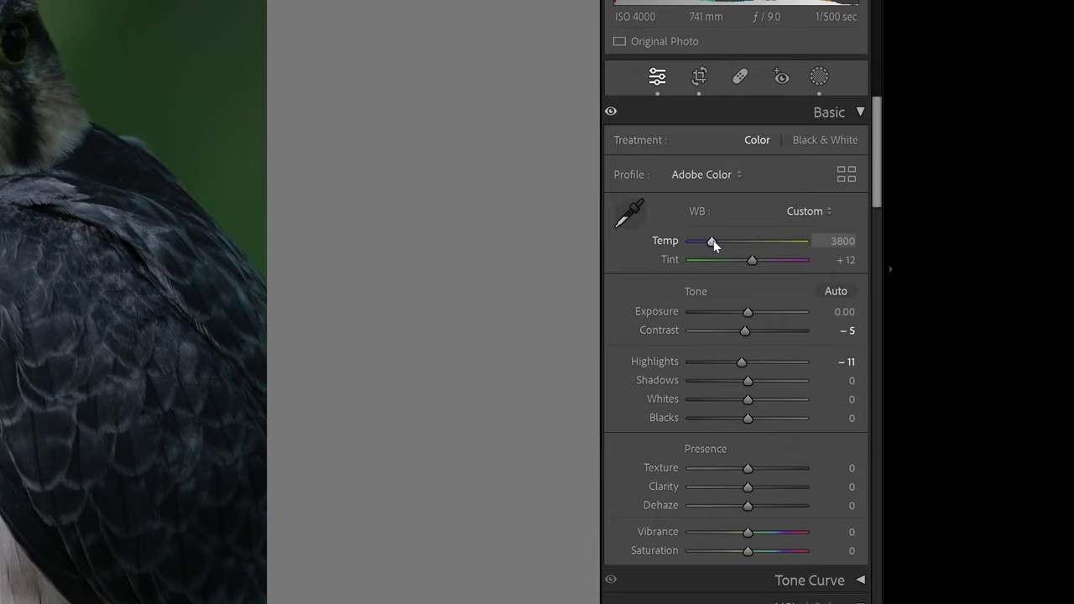
# - Set the falcon photo's Temp to 4735 and nudge Tint slightly toward magenta
pyautogui.moveTo(713, 241); pyautogui.dragTo(727, 243)
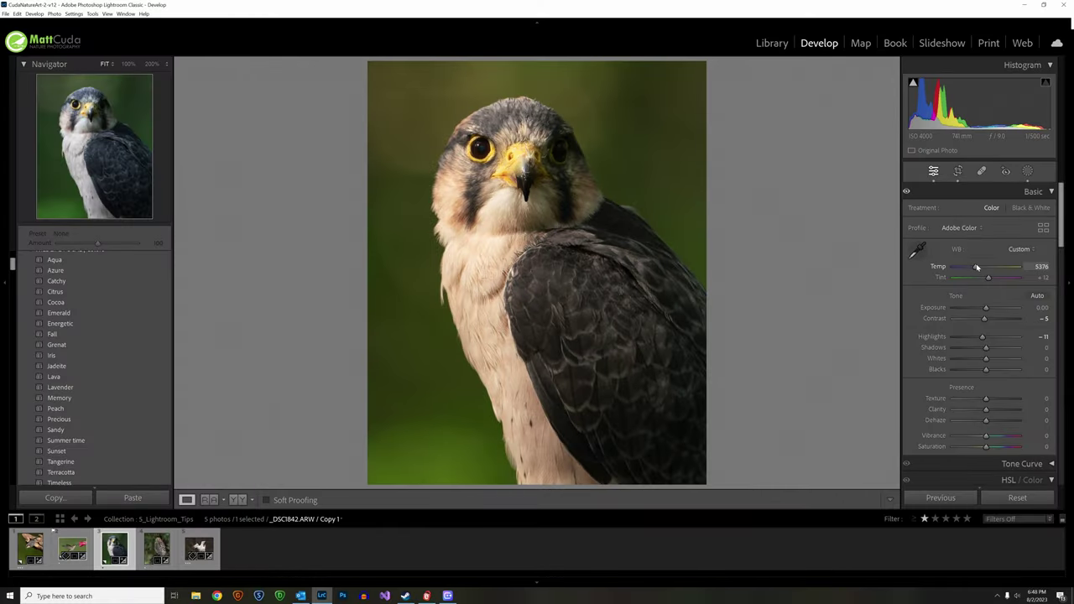
pyautogui.moveTo(976, 267); pyautogui.dragTo(973, 266)
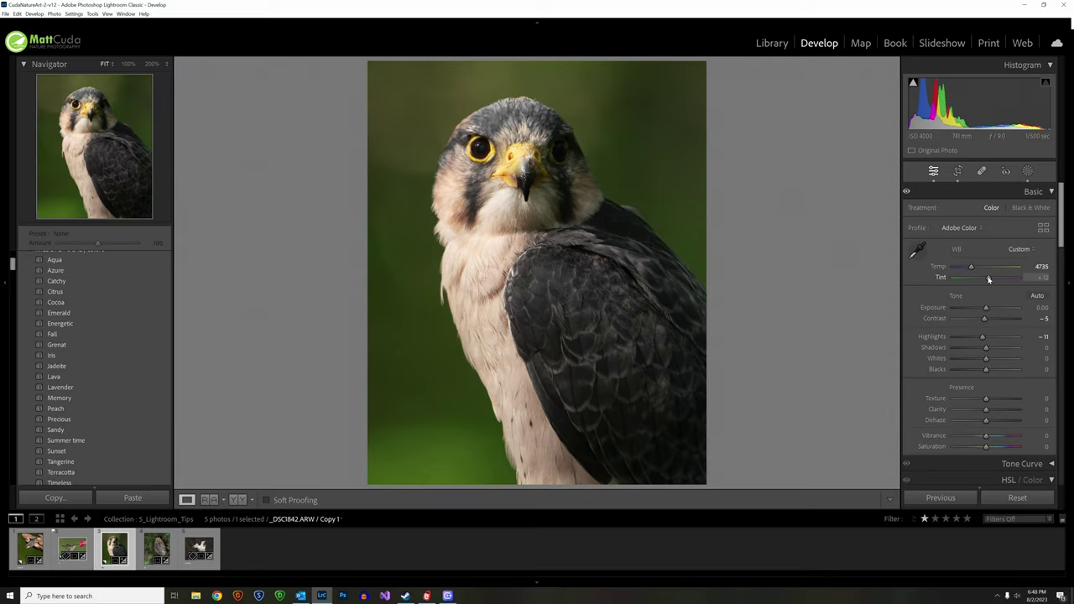
pyautogui.moveTo(988, 279)
pyautogui.mouseDown()
pyautogui.moveTo(1001, 279)
pyautogui.moveTo(960, 283)
pyautogui.moveTo(989, 287)
pyautogui.mouseUp()
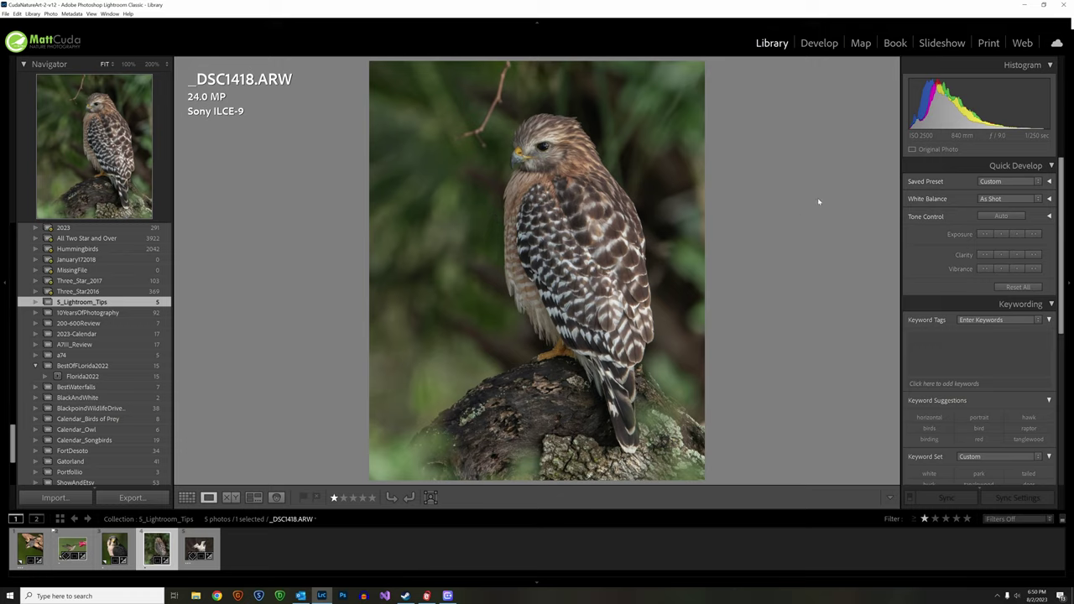
pyautogui.click(127, 14)
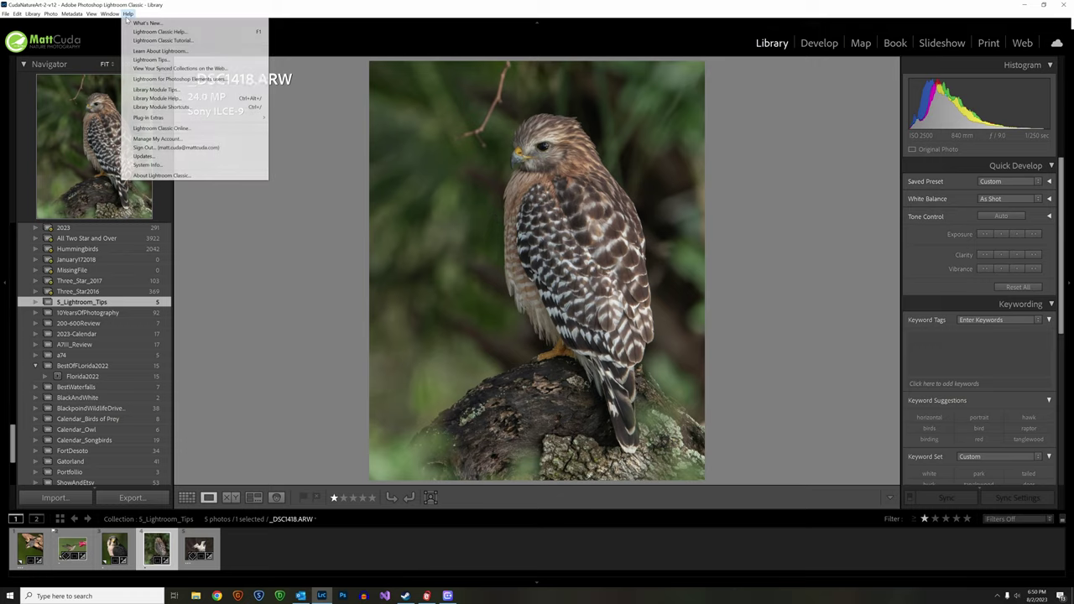
pyautogui.click(174, 175)
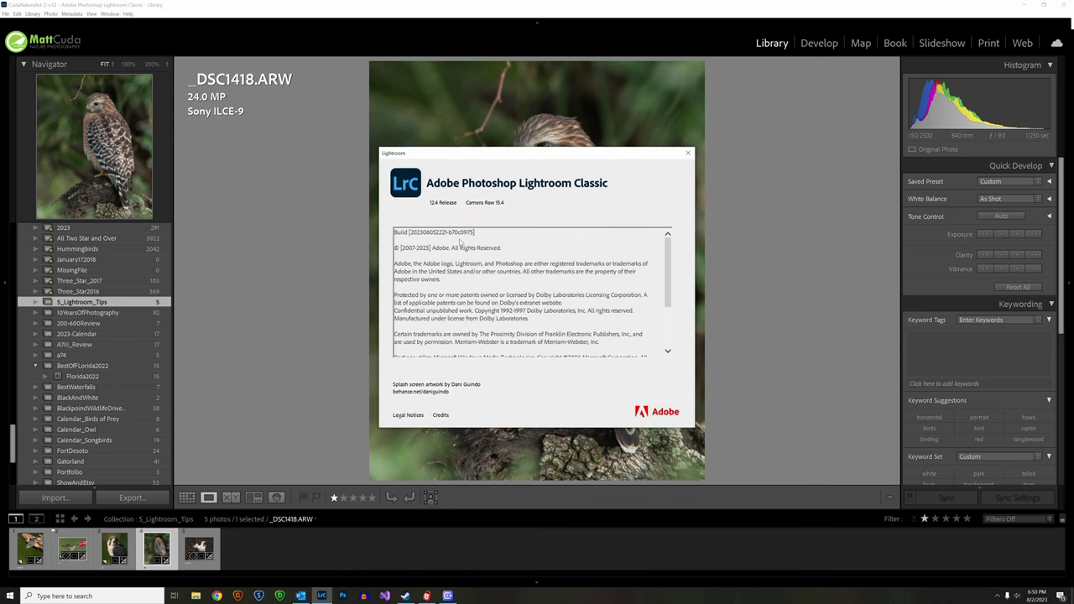
pyautogui.click(688, 154)
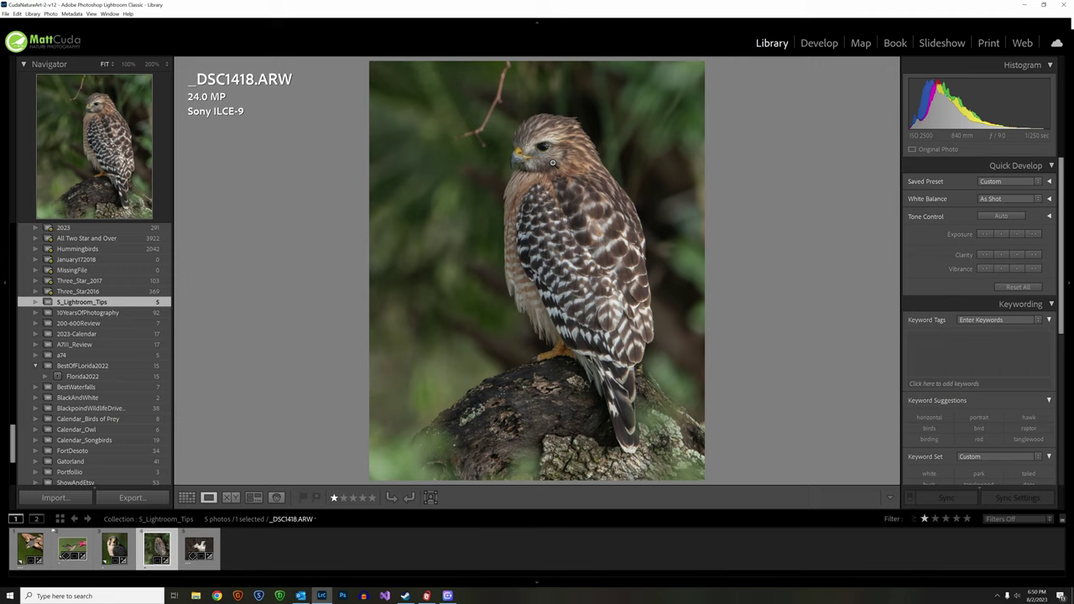
# - In Develop, reset the hawk photo's Highlights, then set Highlights to -100 and Exposure to +0.30
pyautogui.click(812, 48)
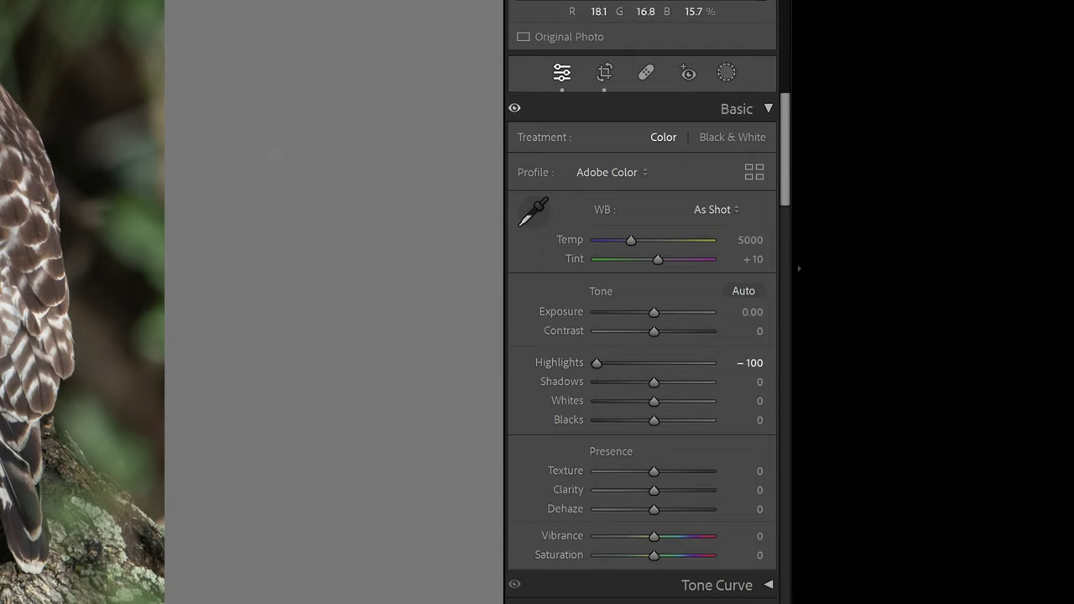
pyautogui.doubleClick(573, 366)
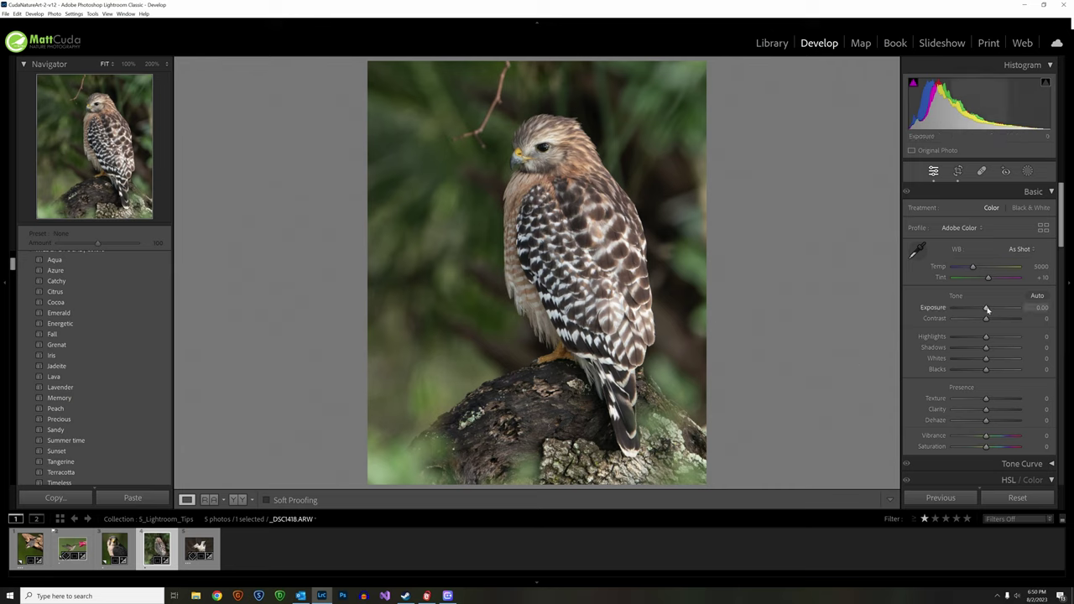
pyautogui.moveTo(985, 336); pyautogui.dragTo(942, 339)
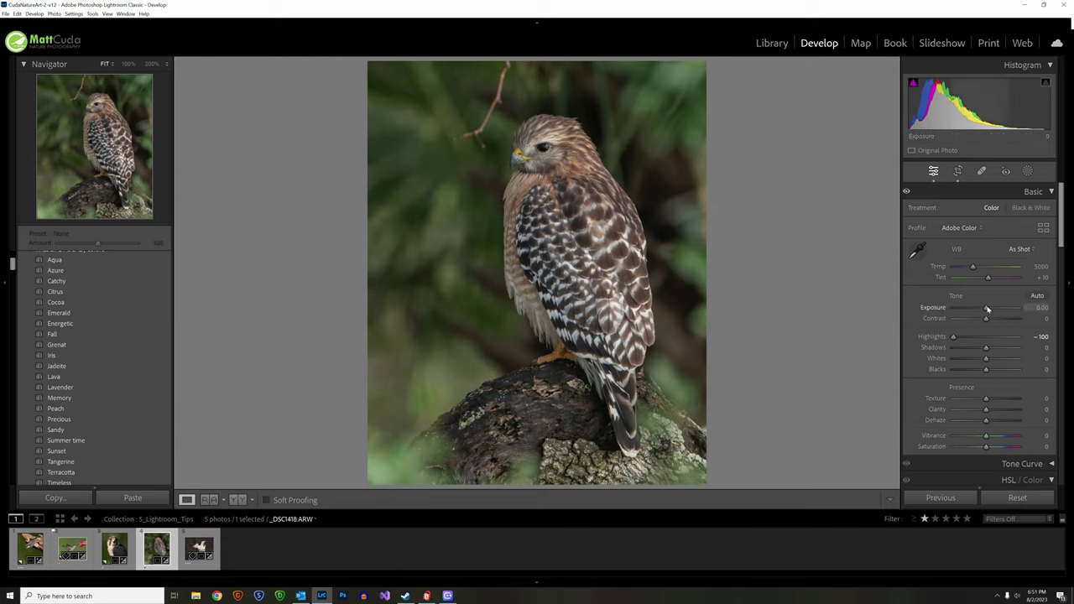
pyautogui.moveTo(986, 310); pyautogui.dragTo(988, 310)
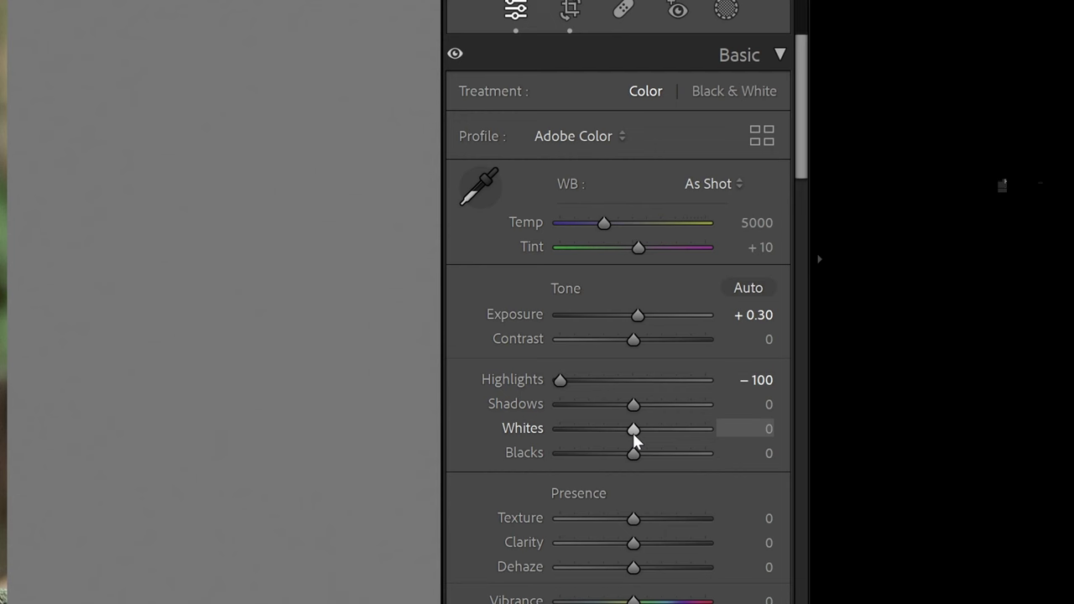
# - Raise Whites to +22 and Blacks to +13, using the Alt clipping preview
pyautogui.press('alt')
pyautogui.keyDown('alt'); pyautogui.click(634, 429); pyautogui.keyUp('alt')
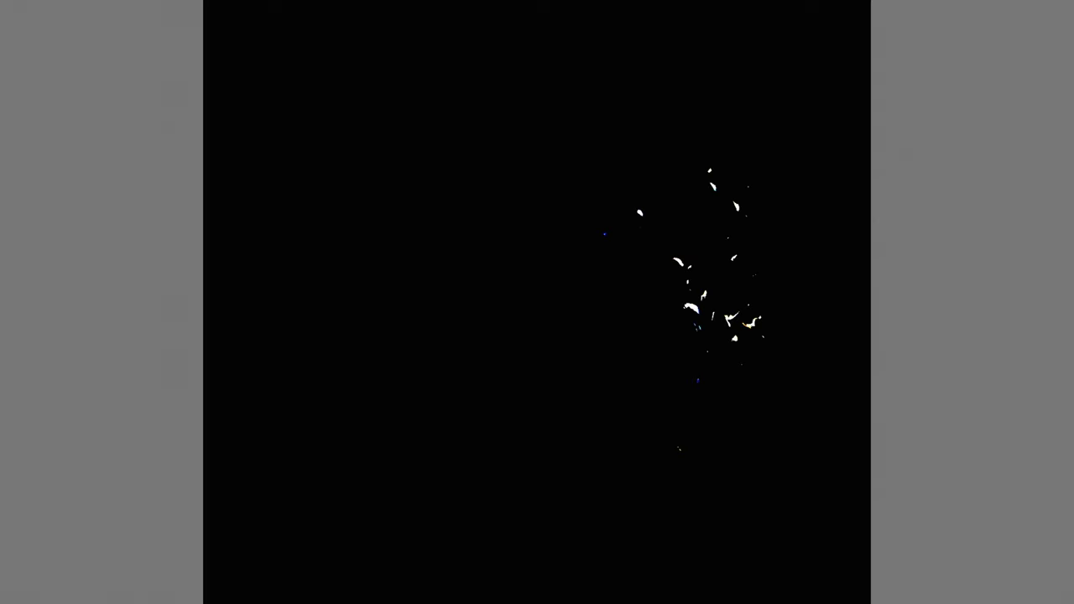
pyautogui.moveTo(996, 358); pyautogui.dragTo(977, 369)
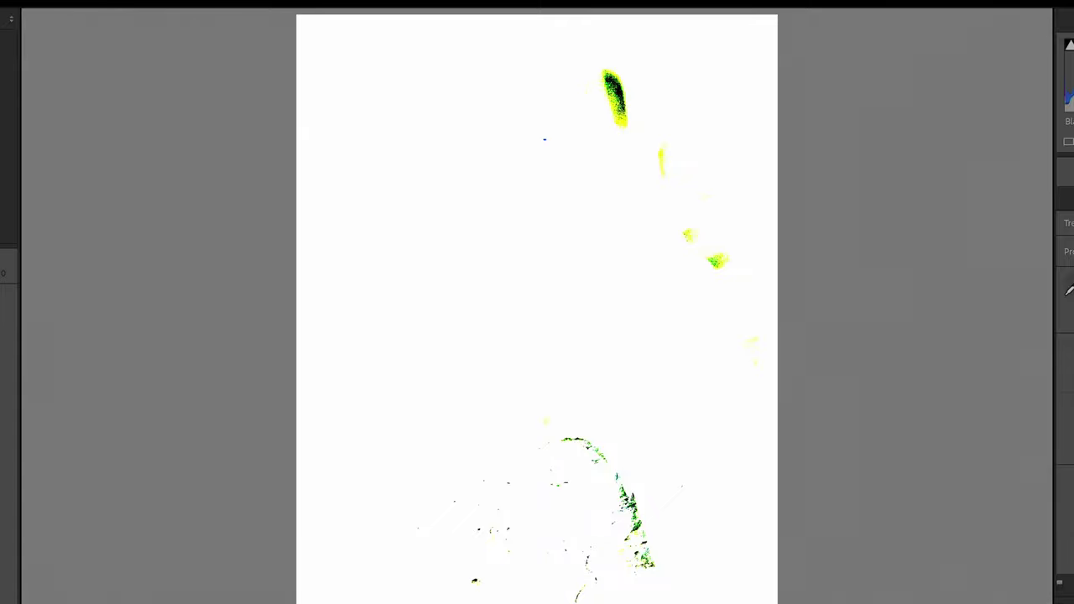
pyautogui.moveTo(1067, 369); pyautogui.dragTo(1073, 370)
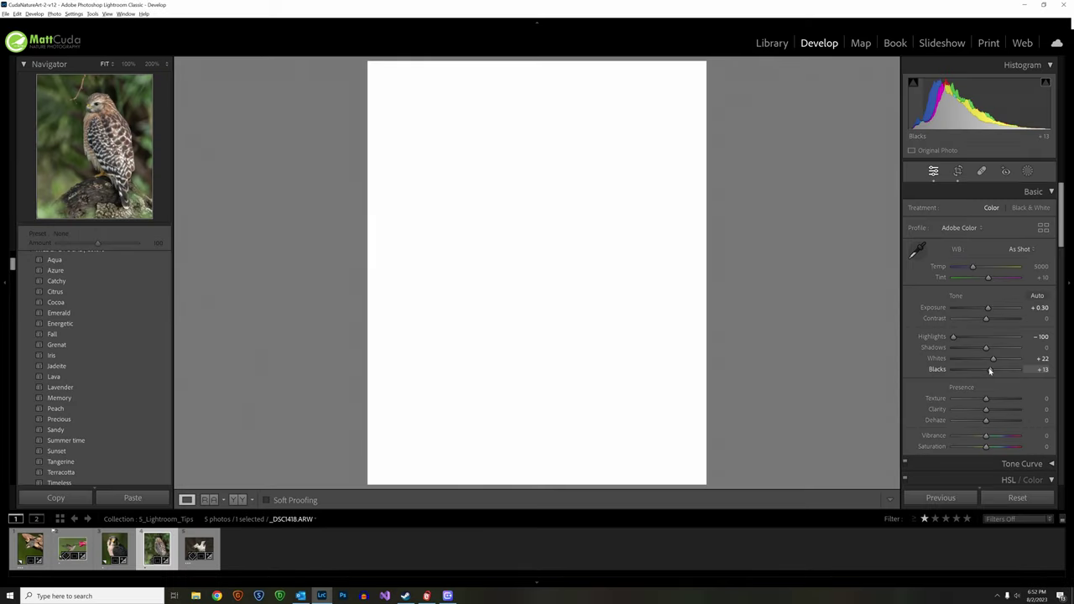
pyautogui.moveTo(989, 370); pyautogui.dragTo(990, 370)
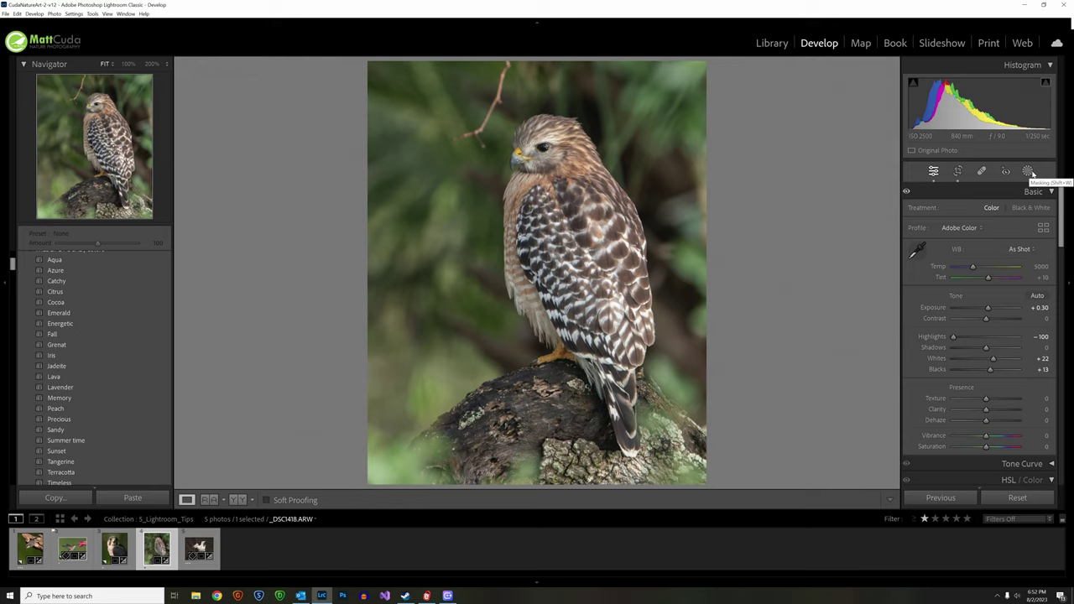
# - Add a Select Background mask to the hawk photo and pick a Subtract brush
pyautogui.click(1029, 172)
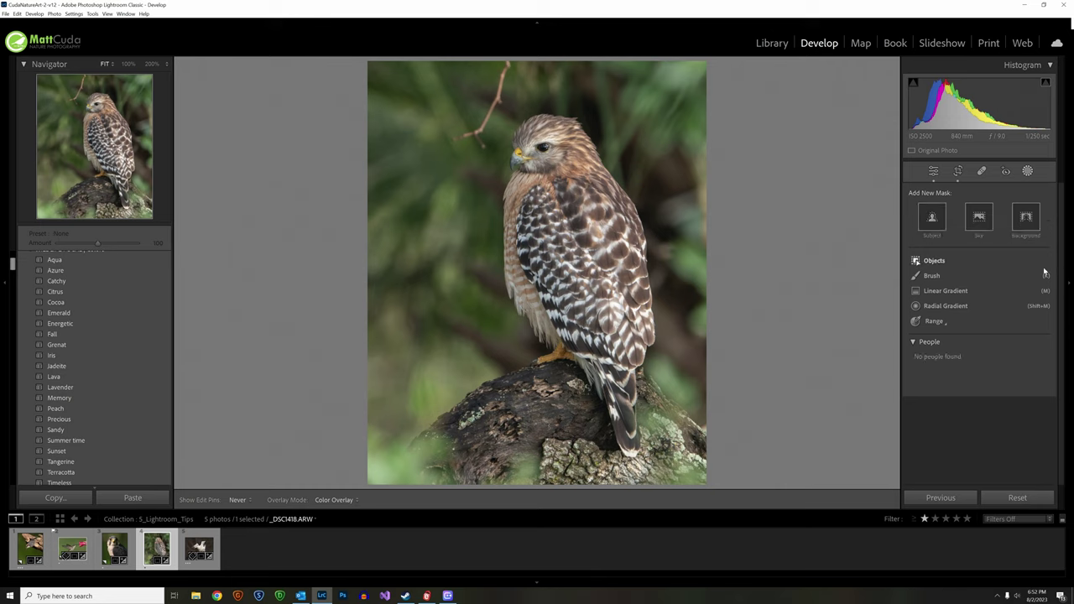
pyautogui.click(1024, 220)
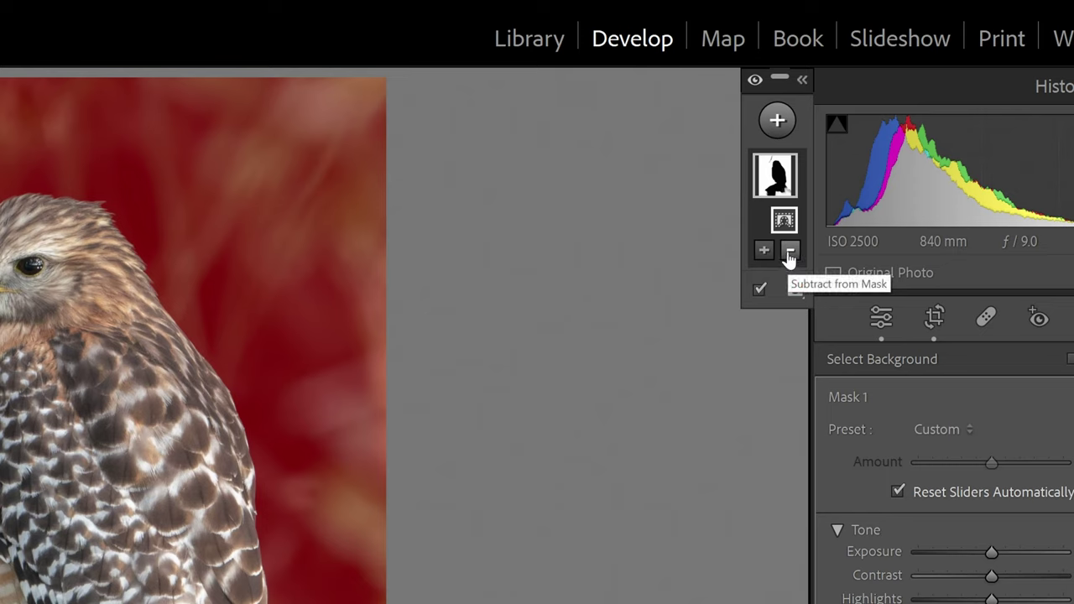
pyautogui.click(790, 254)
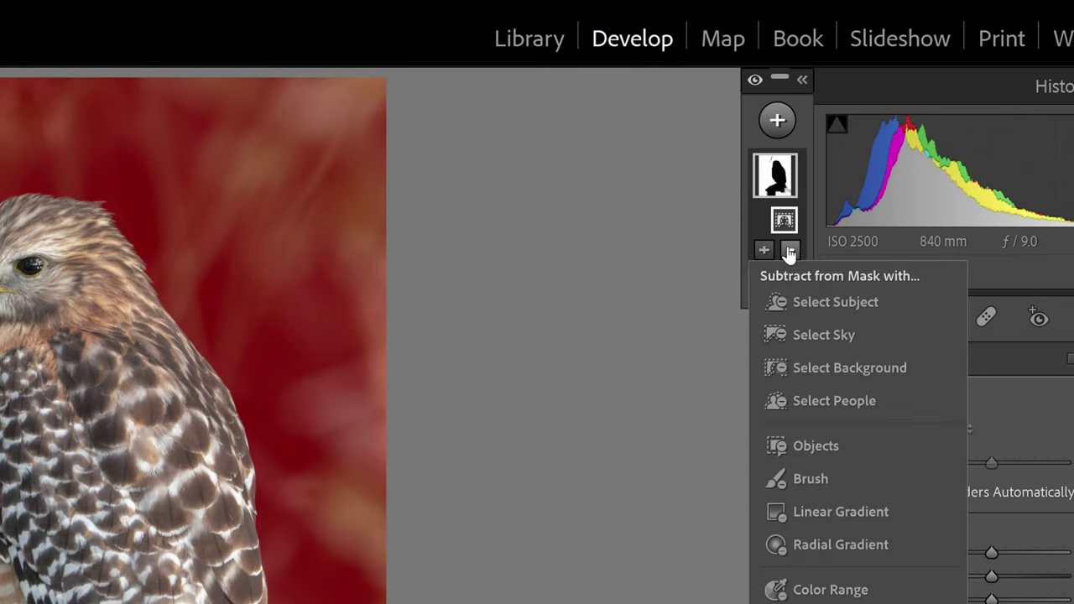
pyautogui.click(804, 479)
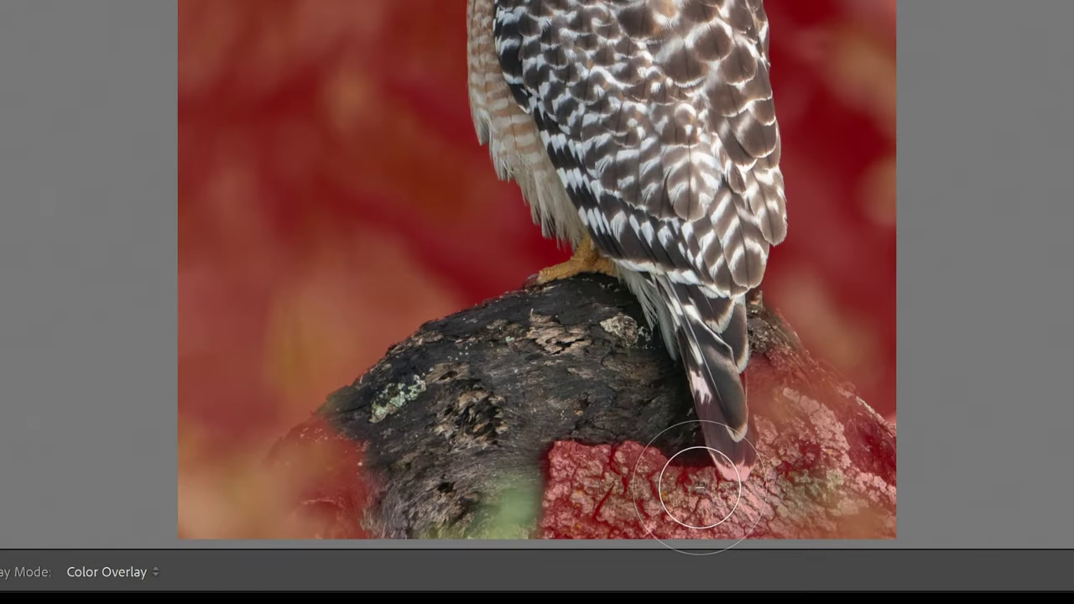
# - Brush the mossy perch's lower-right and left areas out of the background mask
pyautogui.moveTo(698, 486)
pyautogui.mouseDown()
pyautogui.moveTo(776, 444)
pyautogui.moveTo(726, 423)
pyautogui.moveTo(771, 440)
pyautogui.moveTo(813, 486)
pyautogui.moveTo(739, 515)
pyautogui.mouseUp()
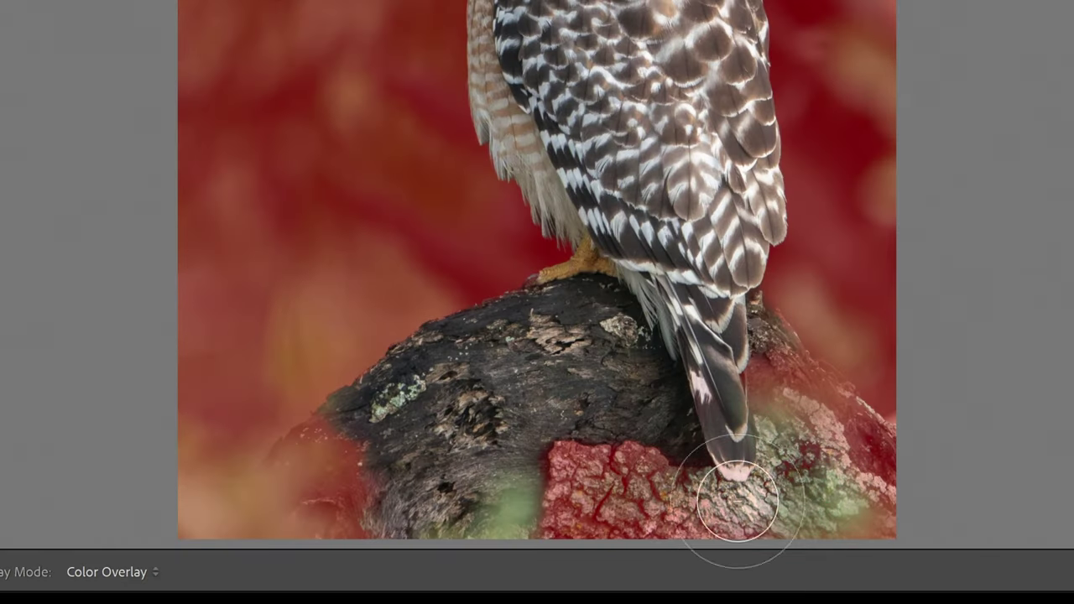
pyautogui.moveTo(498, 520)
pyautogui.mouseDown()
pyautogui.moveTo(340, 515)
pyautogui.moveTo(314, 486)
pyautogui.moveTo(297, 494)
pyautogui.moveTo(312, 472)
pyautogui.moveTo(534, 500)
pyautogui.moveTo(512, 497)
pyautogui.moveTo(586, 495)
pyautogui.moveTo(547, 457)
pyautogui.moveTo(578, 463)
pyautogui.moveTo(676, 537)
pyautogui.moveTo(693, 534)
pyautogui.moveTo(698, 505)
pyautogui.moveTo(786, 490)
pyautogui.moveTo(780, 418)
pyautogui.moveTo(744, 362)
pyautogui.moveTo(539, 341)
pyautogui.moveTo(530, 361)
pyautogui.moveTo(694, 487)
pyautogui.moveTo(751, 433)
pyautogui.moveTo(728, 491)
pyautogui.moveTo(677, 476)
pyautogui.moveTo(721, 458)
pyautogui.moveTo(862, 495)
pyautogui.moveTo(871, 446)
pyautogui.moveTo(786, 421)
pyautogui.moveTo(844, 448)
pyautogui.moveTo(758, 393)
pyautogui.moveTo(757, 361)
pyautogui.moveTo(862, 420)
pyautogui.mouseUp()
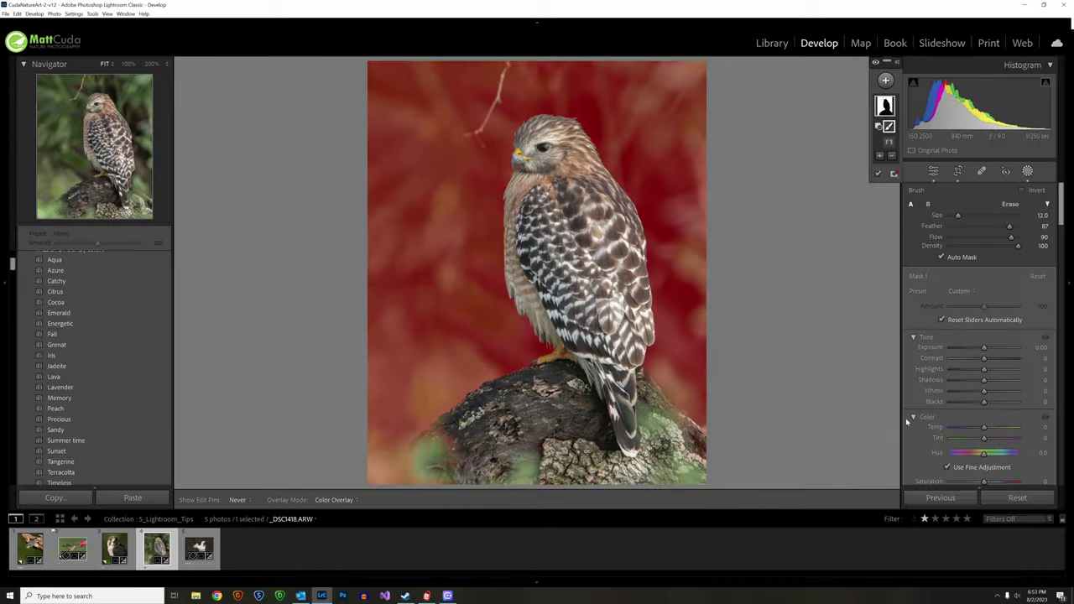
pyautogui.scroll(-3, 957, 343)
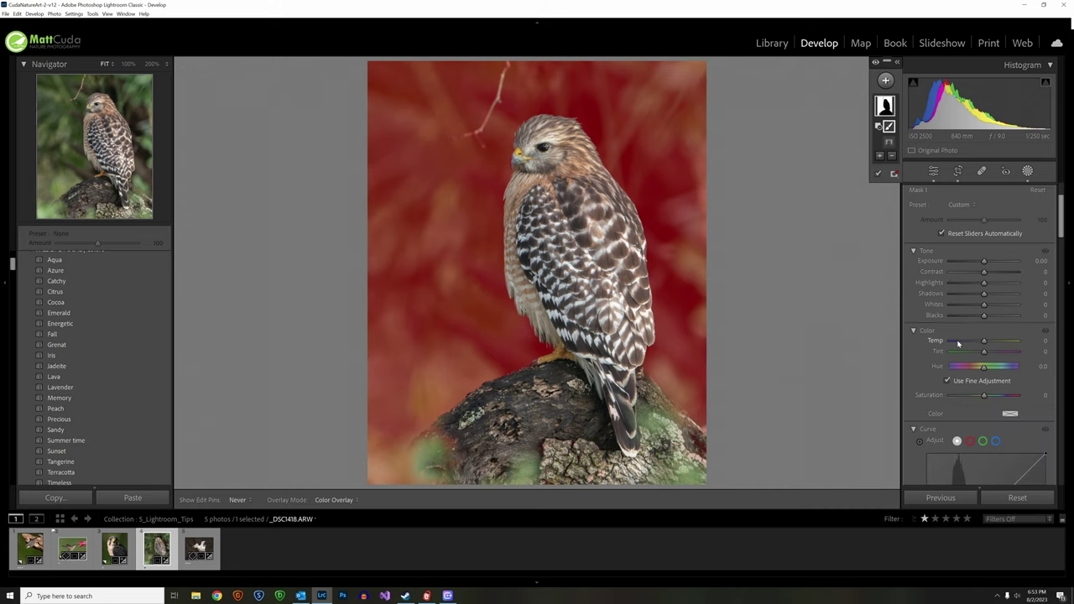
pyautogui.scroll(3, 951, 245)
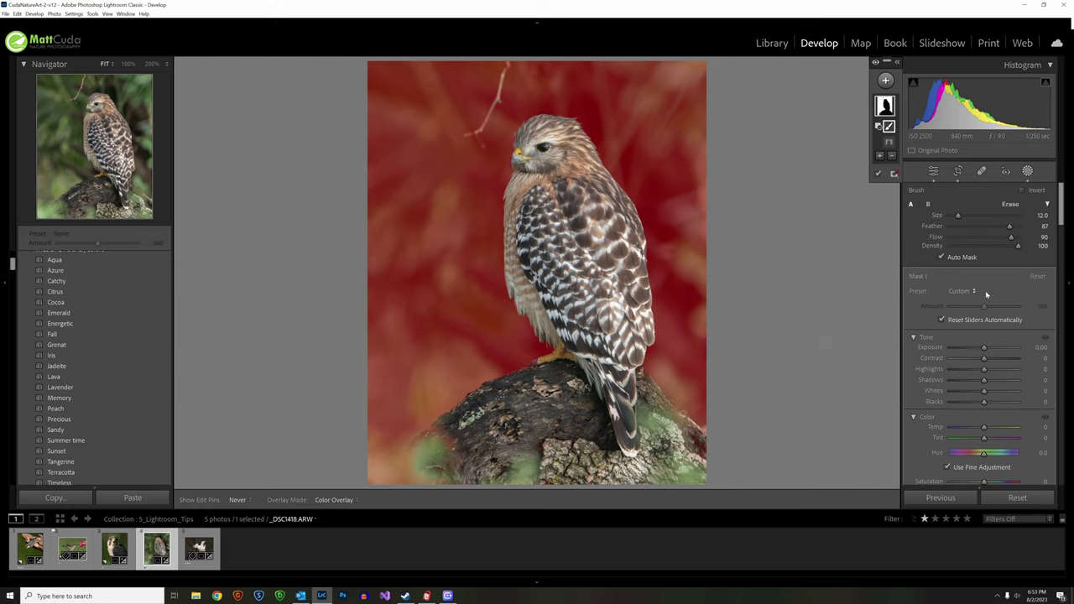
pyautogui.scroll(-3, 985, 290)
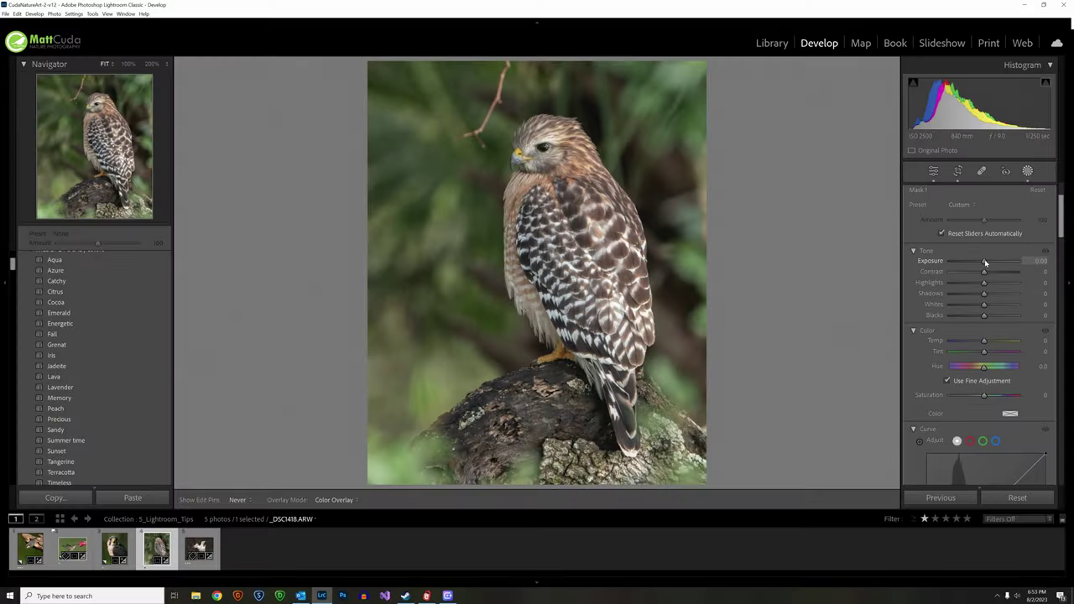
# - Darken the masked background to -1.00 Exposure, then undo that change
pyautogui.moveTo(718, 230); pyautogui.dragTo(714, 232)
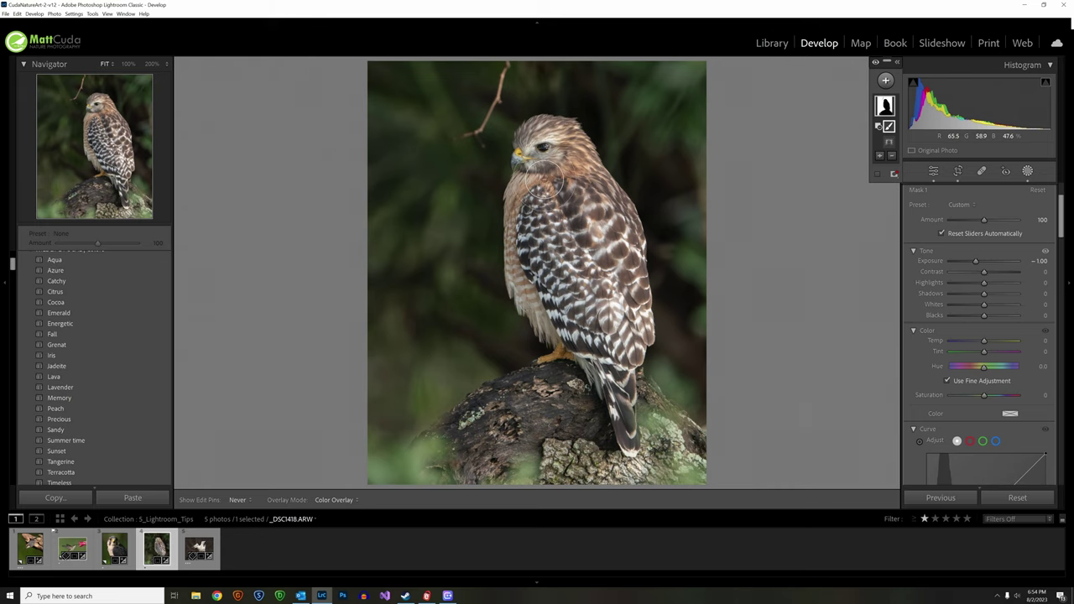
pyautogui.hotkey('ctrl', 'z')
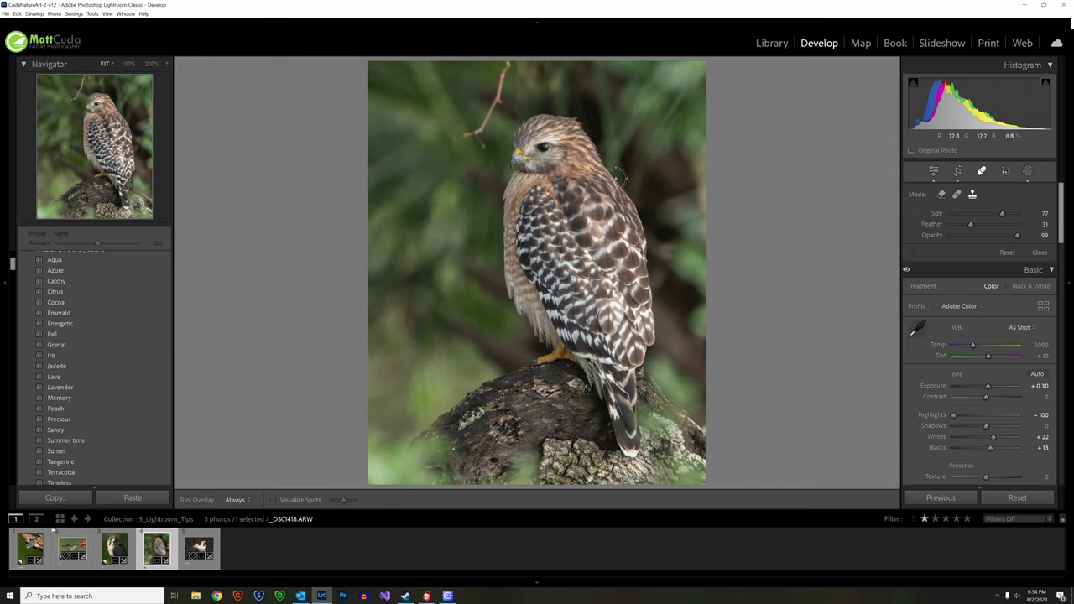
# - Redo the background's -1.00 Exposure darkening and toggle Before/After to compare
pyautogui.click(17, 14)
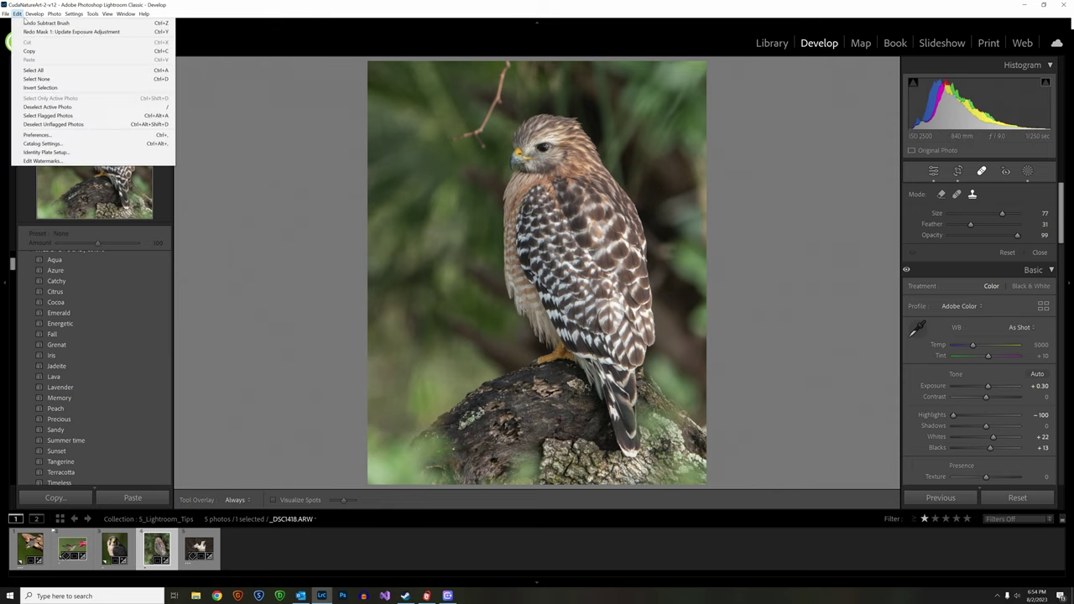
pyautogui.click(50, 31)
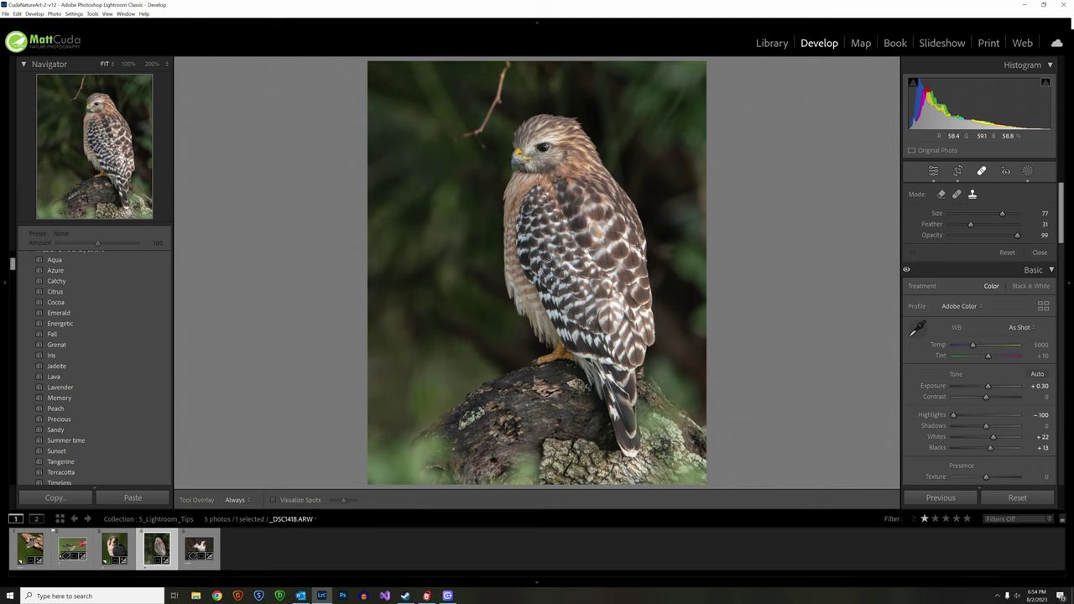
pyautogui.press('\\')
pyautogui.press('\\')
pyautogui.press('\\')
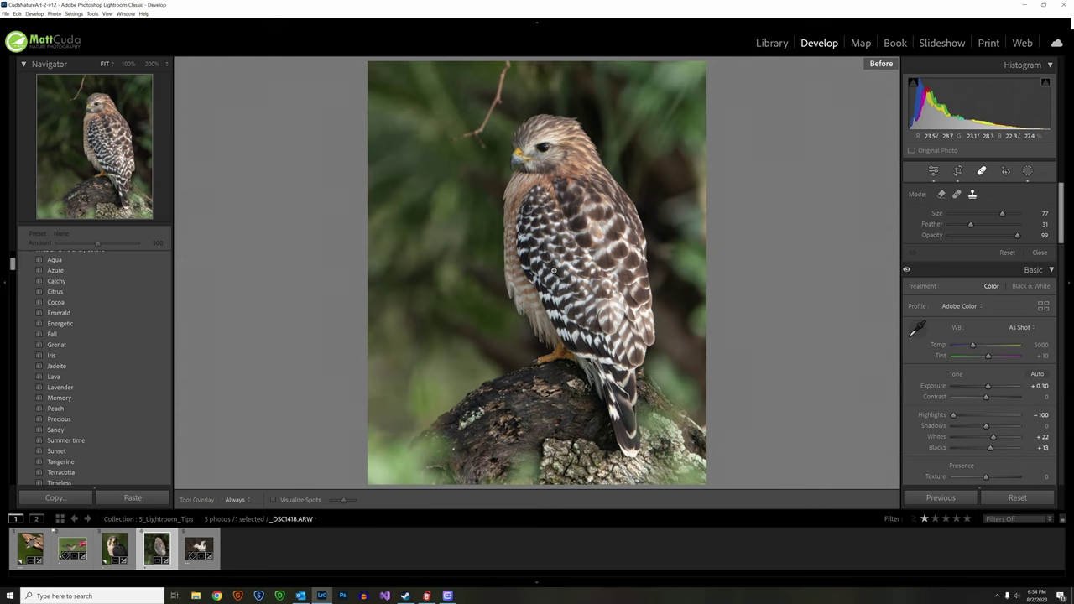
pyautogui.press('\\')
pyautogui.press('\\')
pyautogui.press('\\')
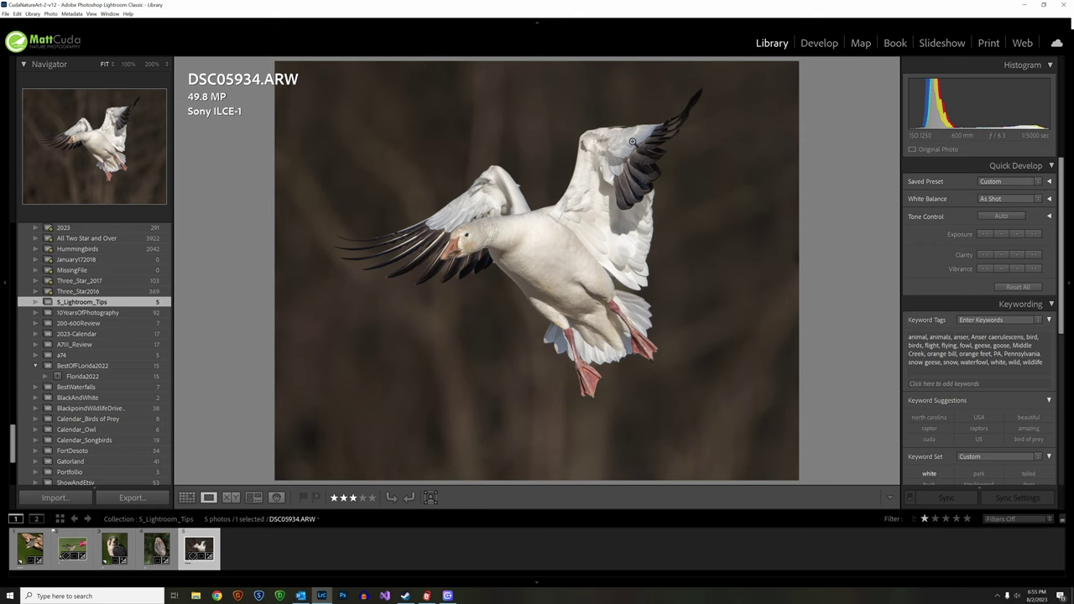
# - Inspect the goose and its brown background at 200%, panning to check the noise
pyautogui.click(480, 228)
pyautogui.moveTo(639, 266); pyautogui.dragTo(604, 396)
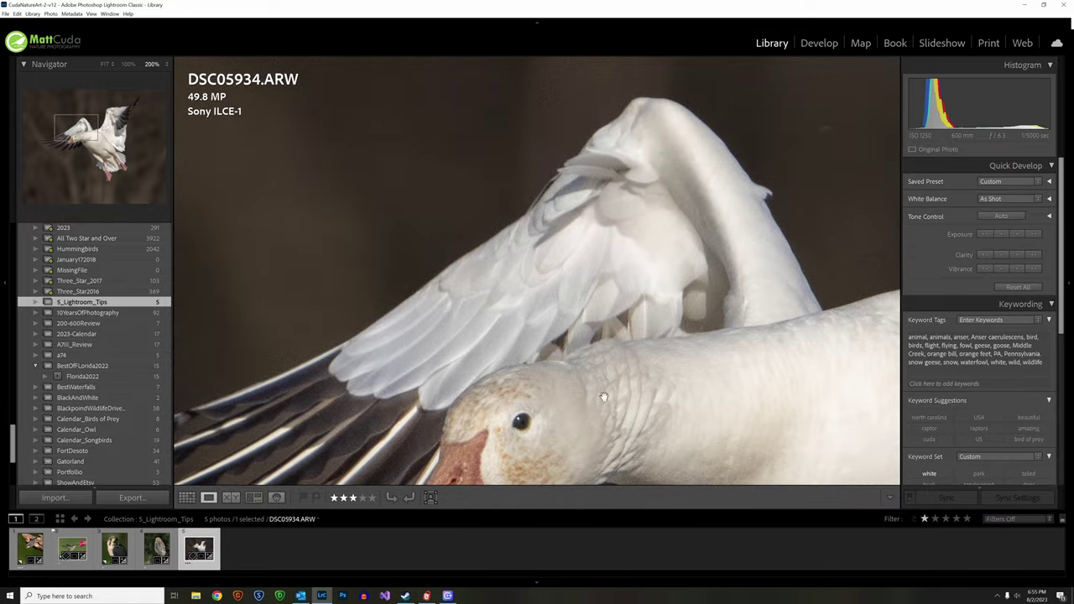
pyautogui.click(504, 288)
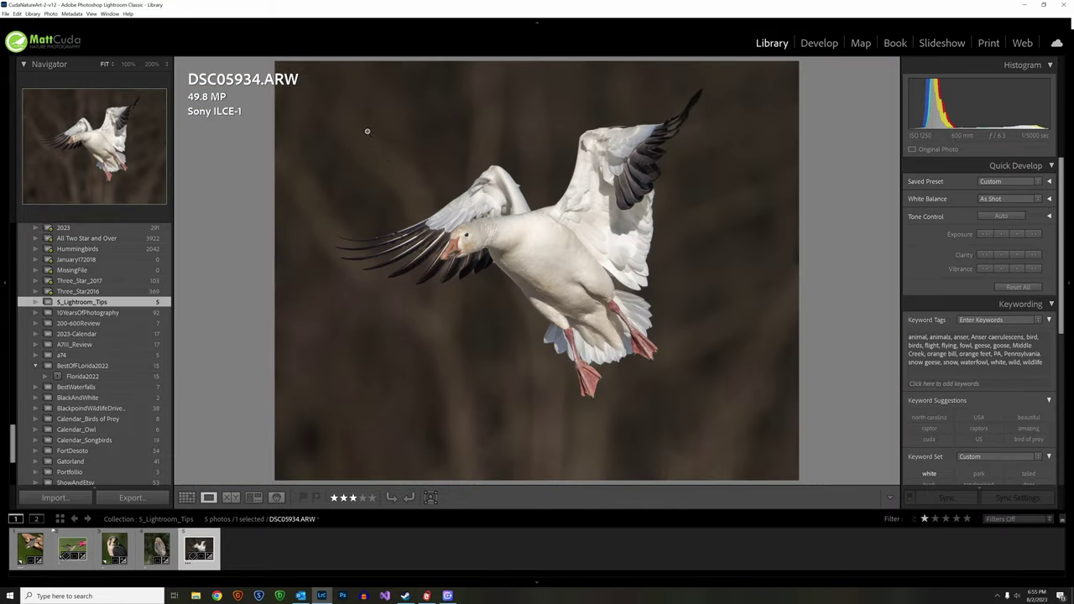
pyautogui.click(348, 96)
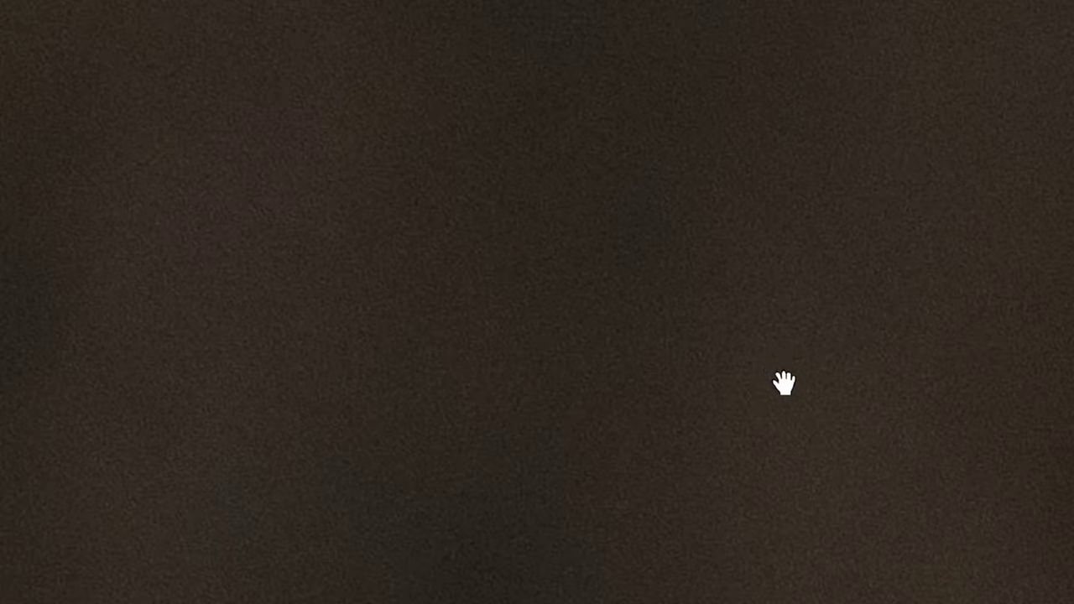
pyautogui.moveTo(781, 381); pyautogui.dragTo(626, 144)
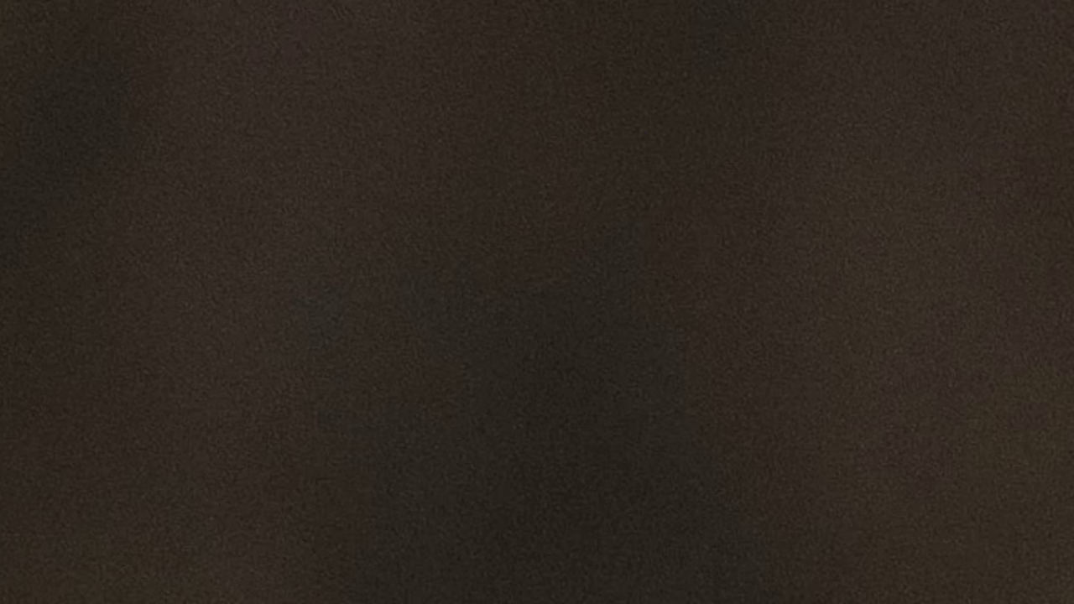
pyautogui.moveTo(1004, 154); pyautogui.dragTo(360, 2)
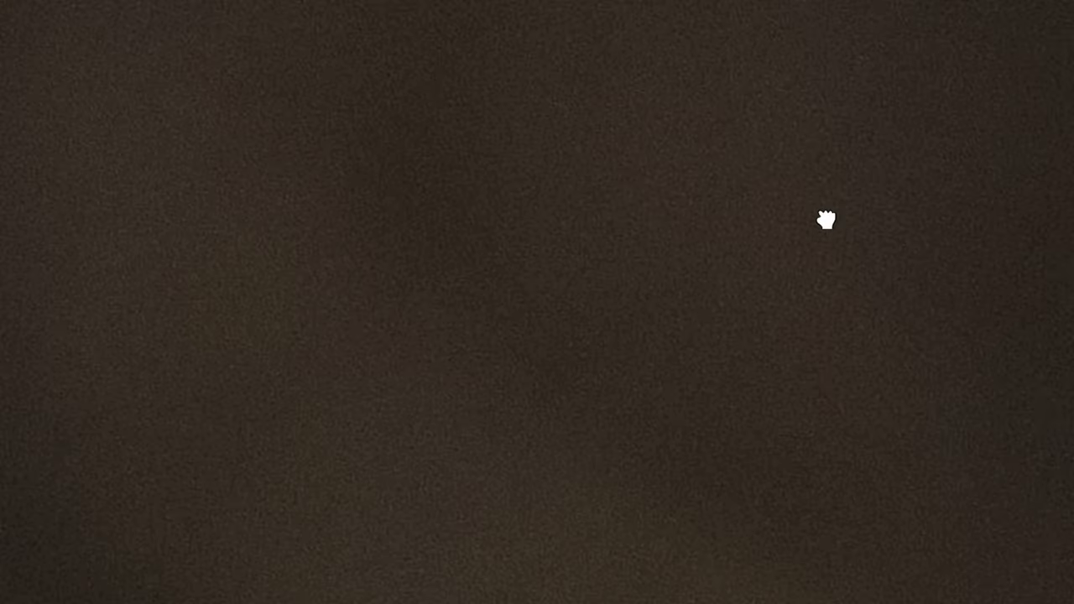
# - Fit the snow goose photo back in view and open it in Develop's Masking panel
pyautogui.press('f')
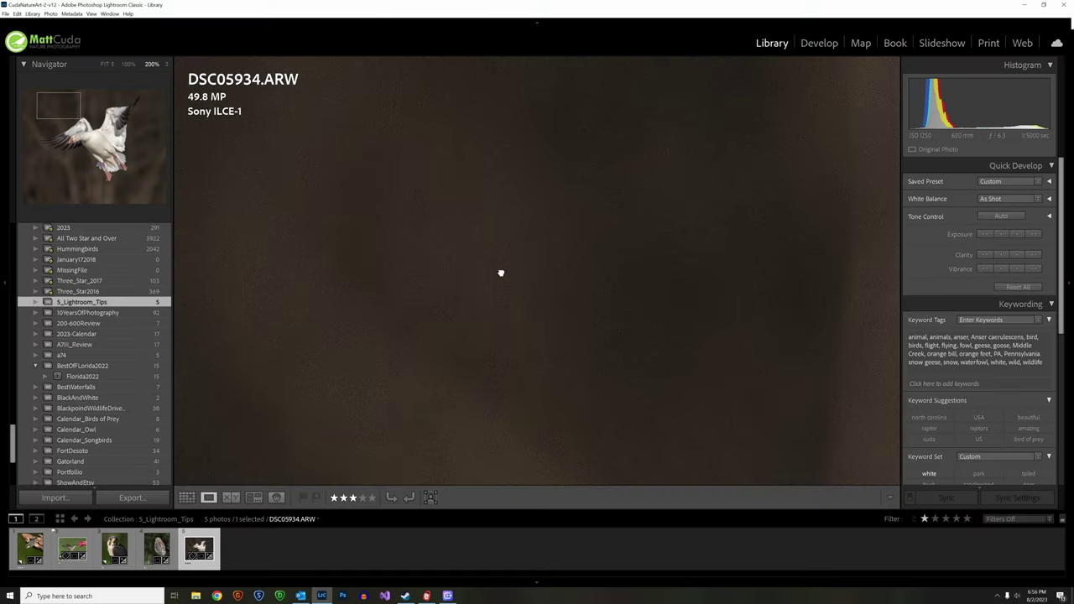
pyautogui.hotkey('ctrl', '-')
pyautogui.click(492, 266)
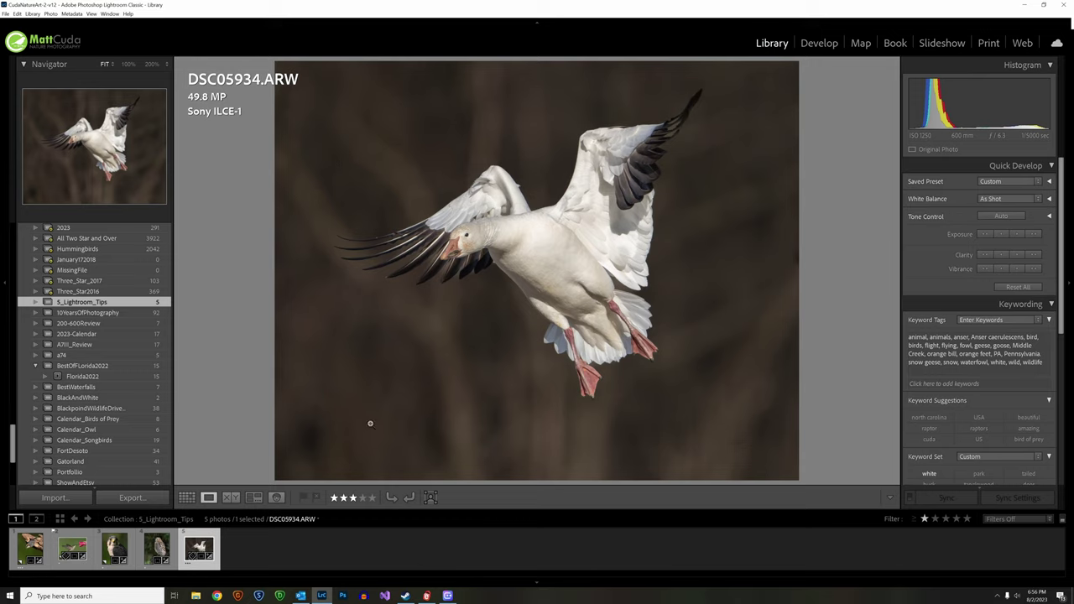
pyautogui.click(819, 42)
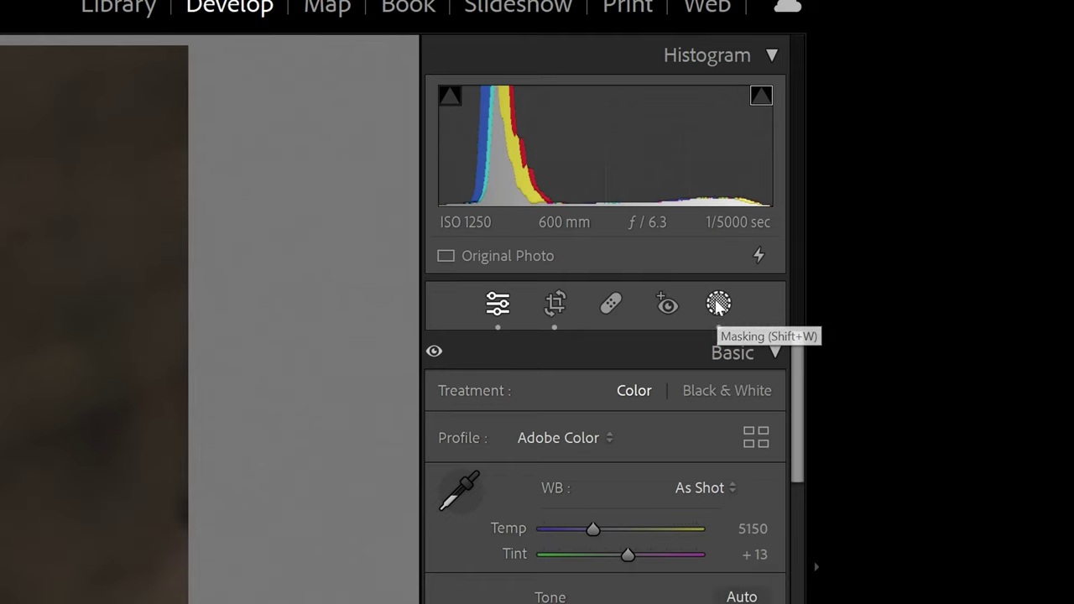
pyautogui.click(718, 305)
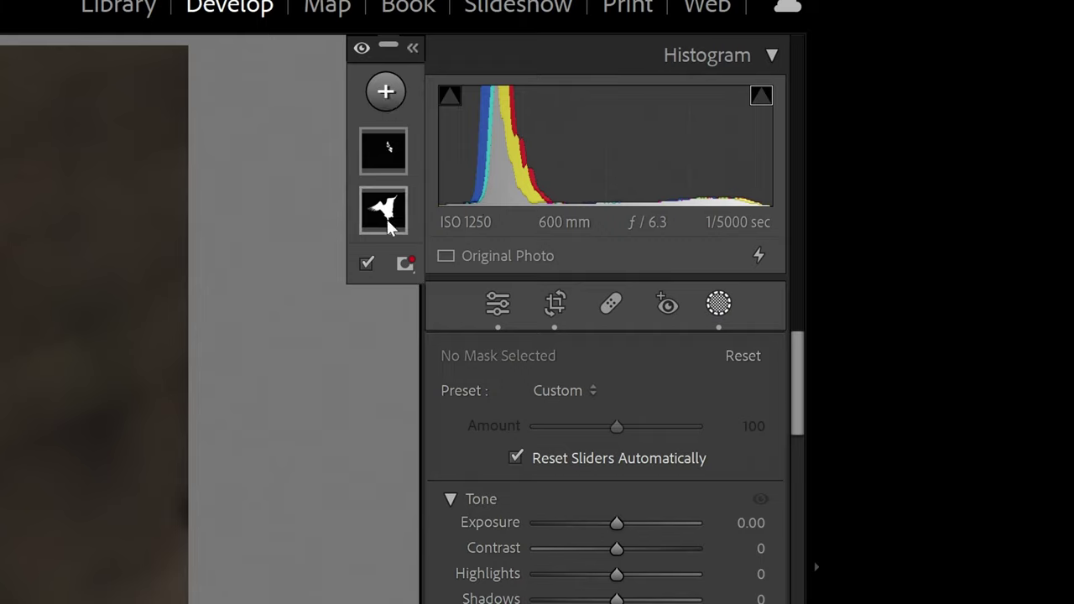
# - Add a new Select Background mask with Hue Use Fine Adjustment, then scroll to Detail
pyautogui.click(385, 91)
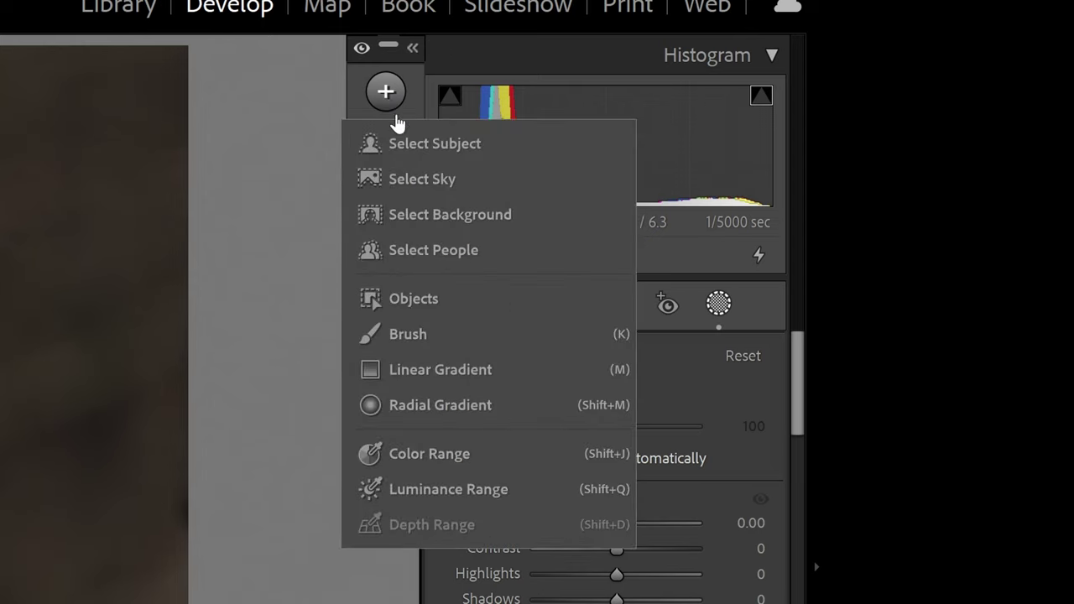
pyautogui.click(415, 217)
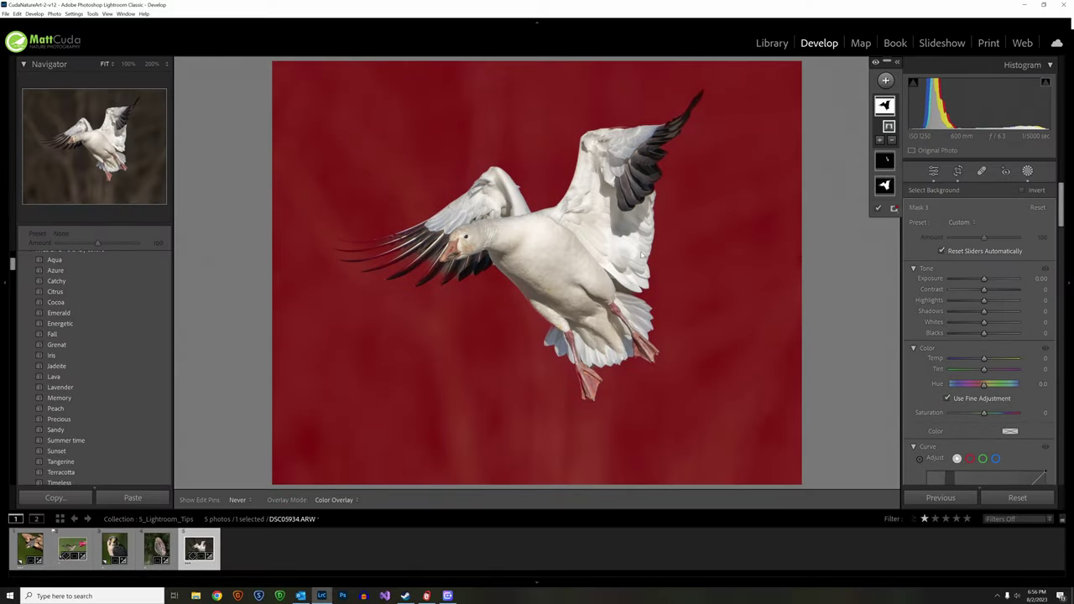
pyautogui.click(947, 399)
pyautogui.scroll(-5, 988, 341)
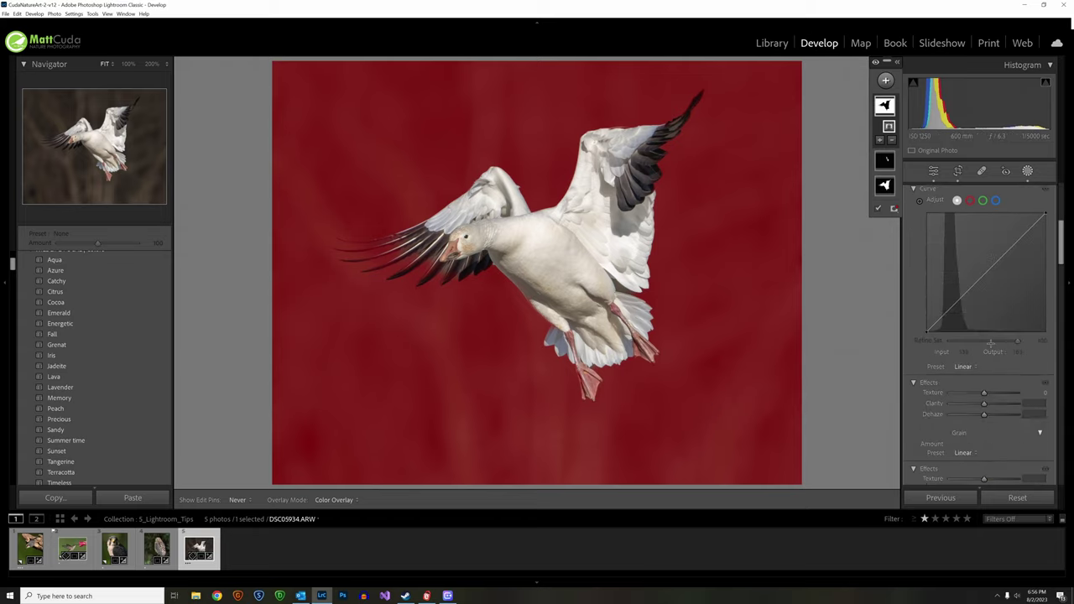
pyautogui.scroll(-5, 990, 343)
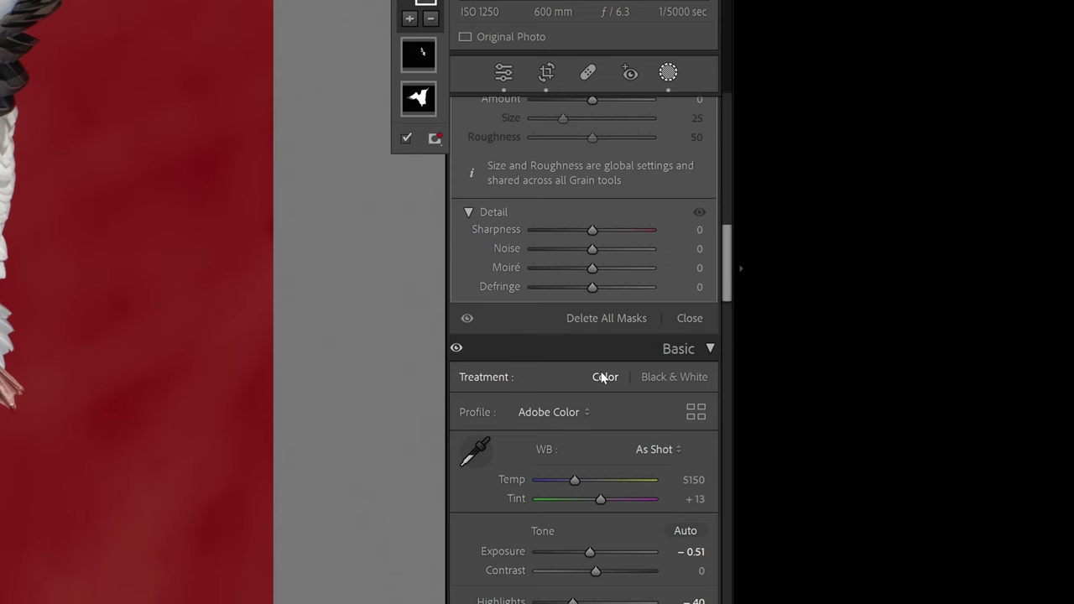
pyautogui.scroll(2, 989, 348)
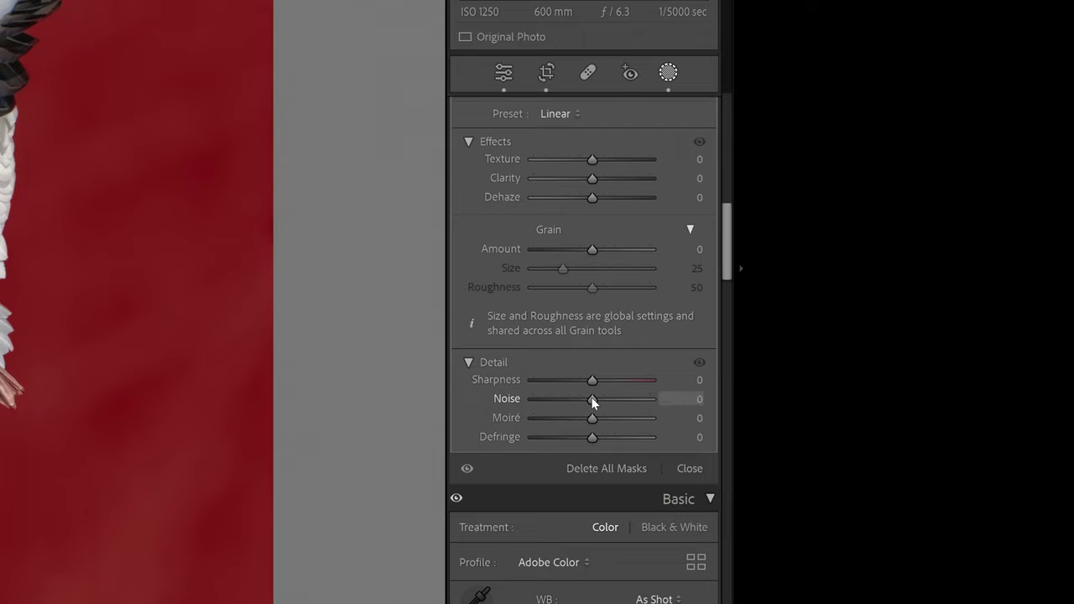
# - Raise the background mask's Noise reduction to 100, checking the background at 200%
pyautogui.moveTo(593, 400); pyautogui.dragTo(618, 401)
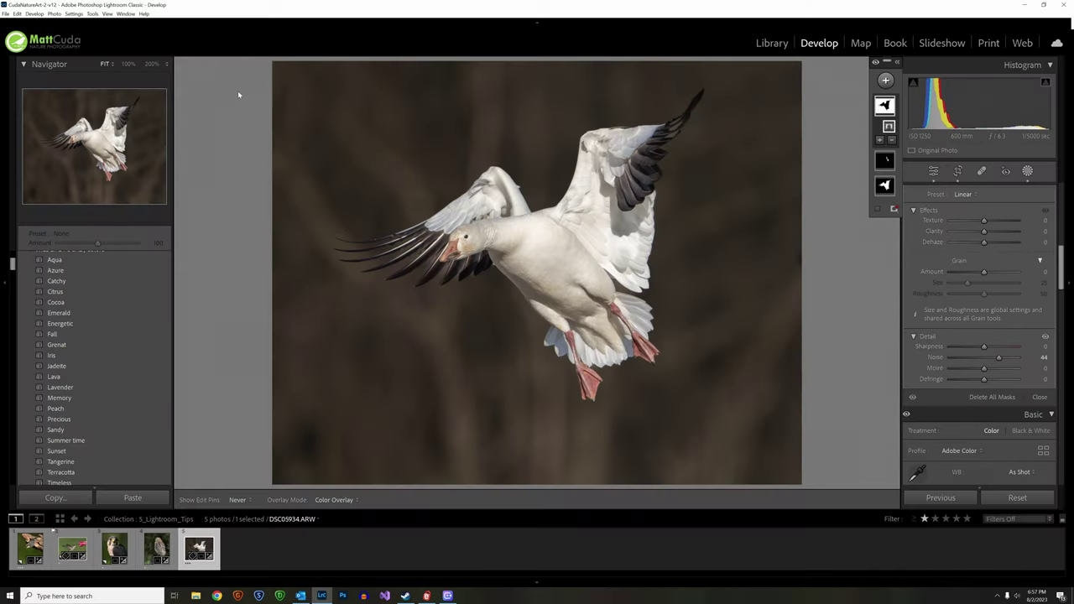
pyautogui.click(89, 111)
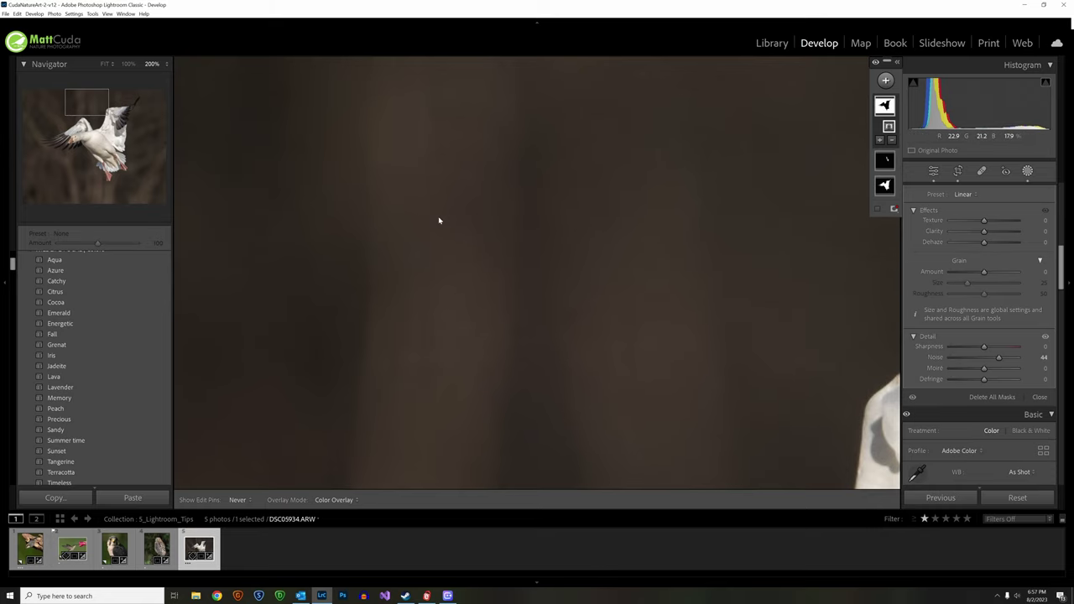
pyautogui.click(84, 102)
pyautogui.click(84, 102)
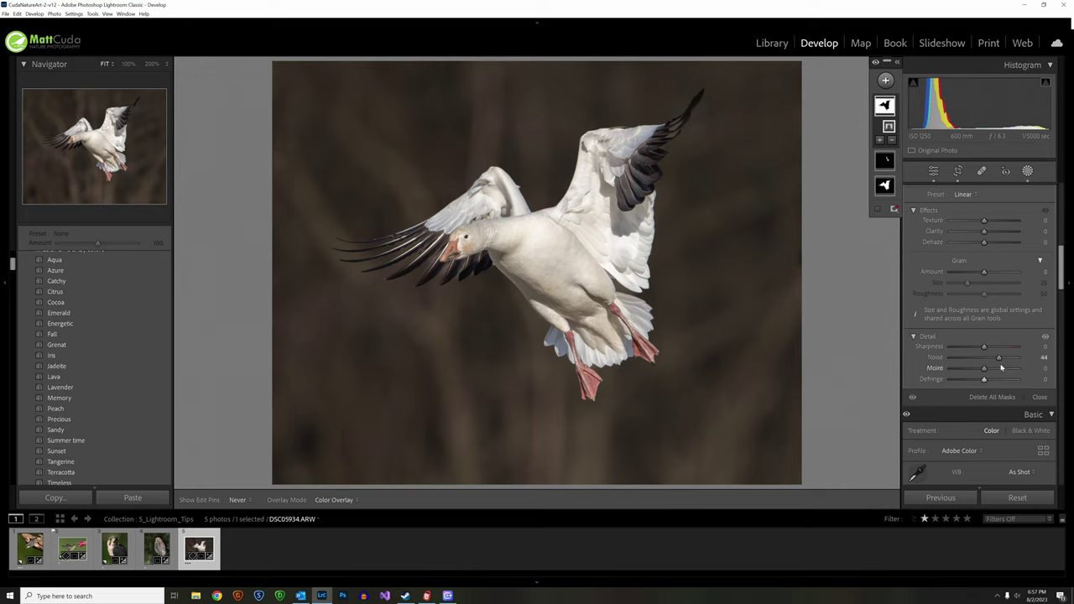
pyautogui.moveTo(1000, 358); pyautogui.dragTo(1015, 358)
pyautogui.click(72, 126)
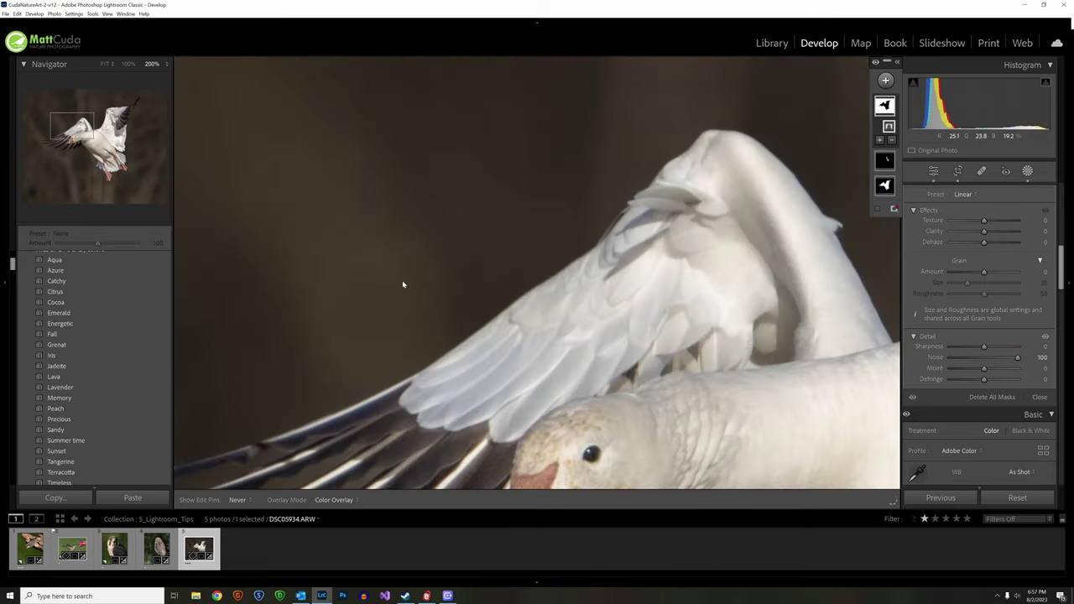
pyautogui.moveTo(60, 127)
pyautogui.mouseDown()
pyautogui.moveTo(57, 147)
pyautogui.moveTo(134, 147)
pyautogui.moveTo(69, 109)
pyautogui.mouseUp()
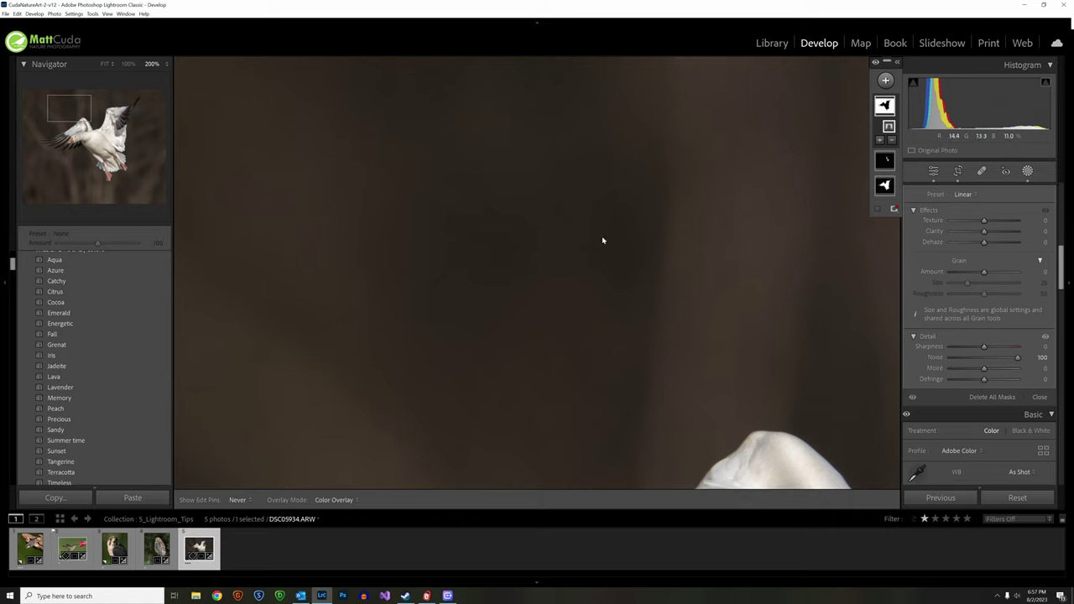
pyautogui.click(44, 98)
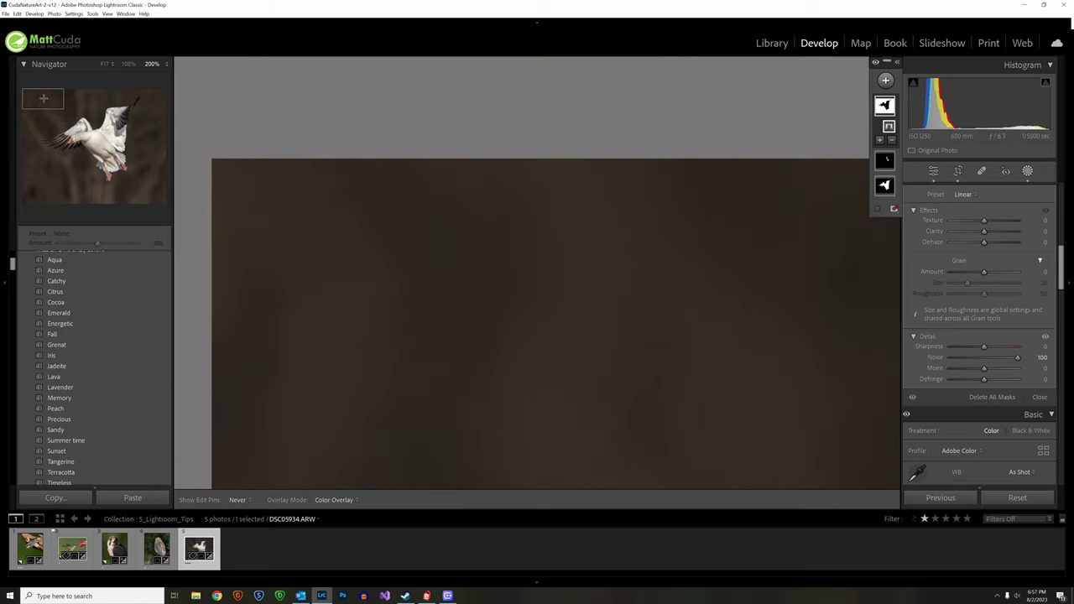
pyautogui.moveTo(43, 98); pyautogui.dragTo(87, 118)
pyautogui.press('z')
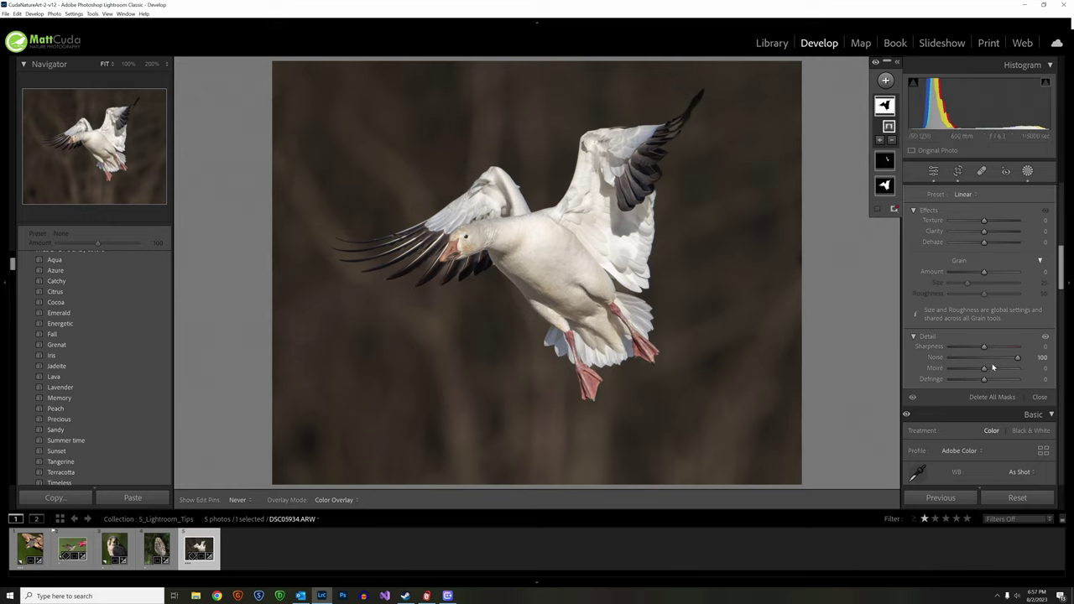
# - Lower the background mask's Clarity to -97 and inspect the result at 200%
pyautogui.scroll(5, 992, 368)
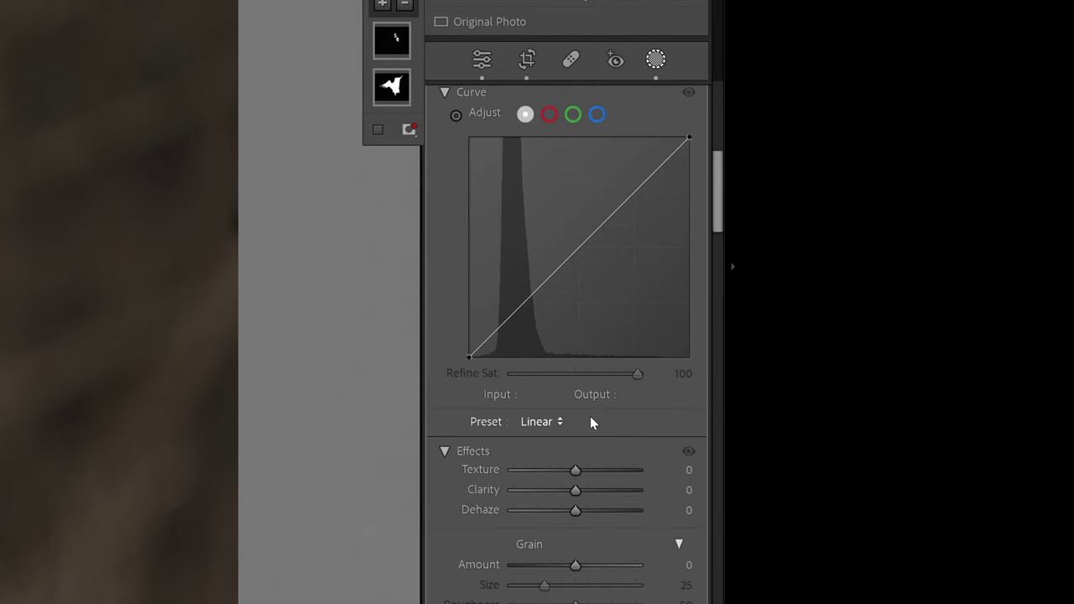
pyautogui.scroll(-3, 582, 427)
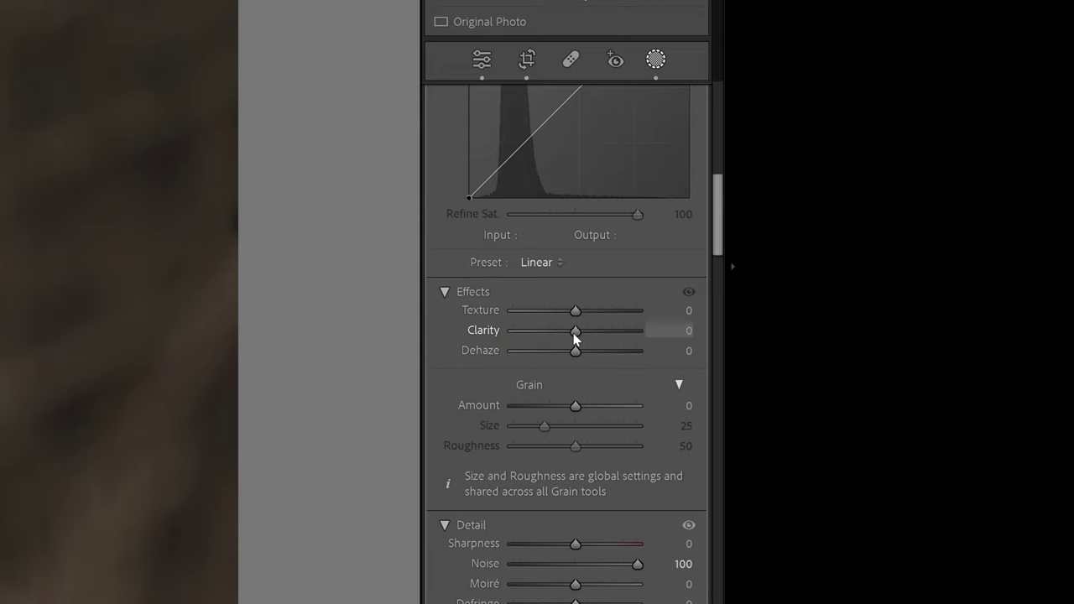
pyautogui.moveTo(573, 332); pyautogui.dragTo(512, 342)
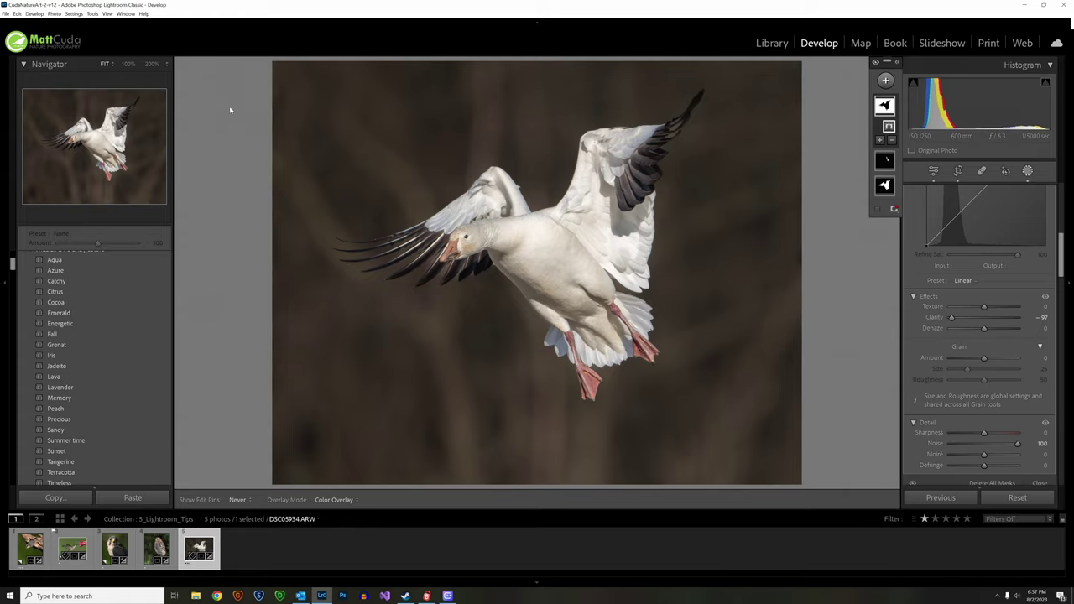
pyautogui.click(58, 112)
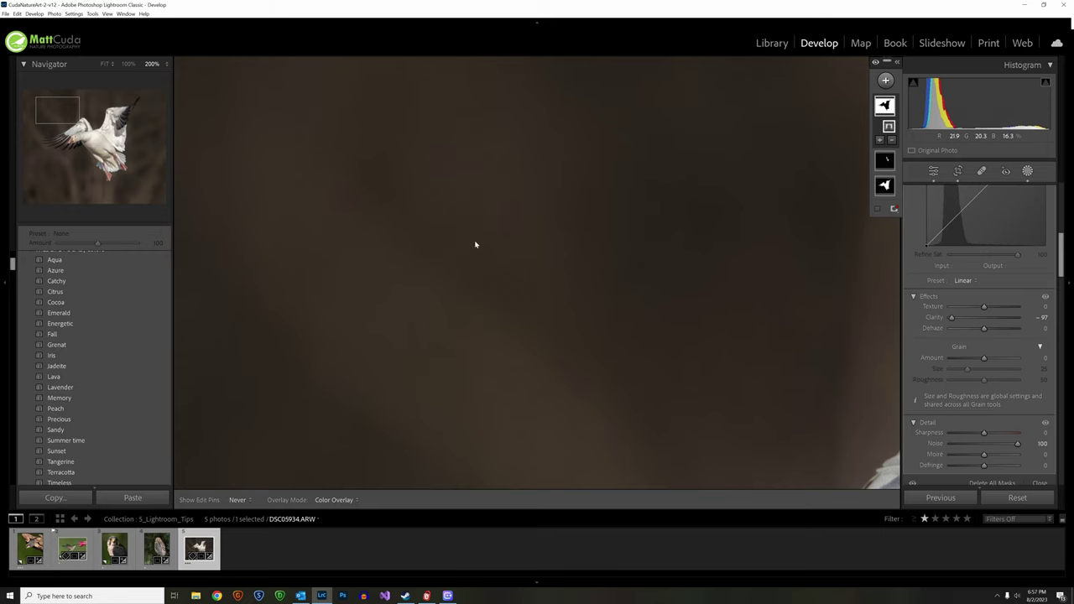
pyautogui.click(580, 261)
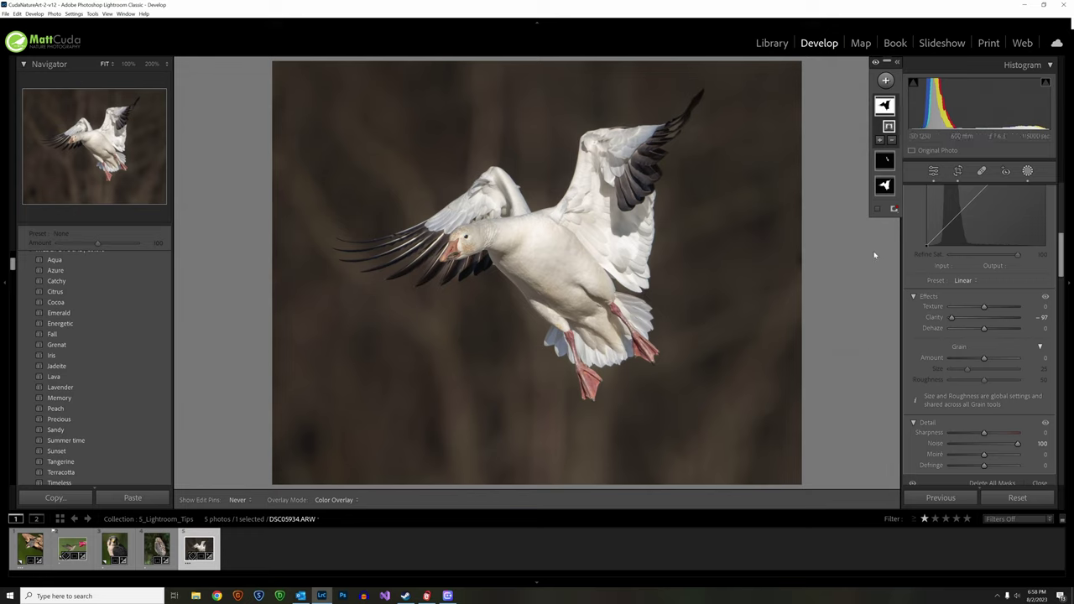
# - Delete the Select Background mask carrying the noise reduction and negative clarity edits
pyautogui.press('Delete')
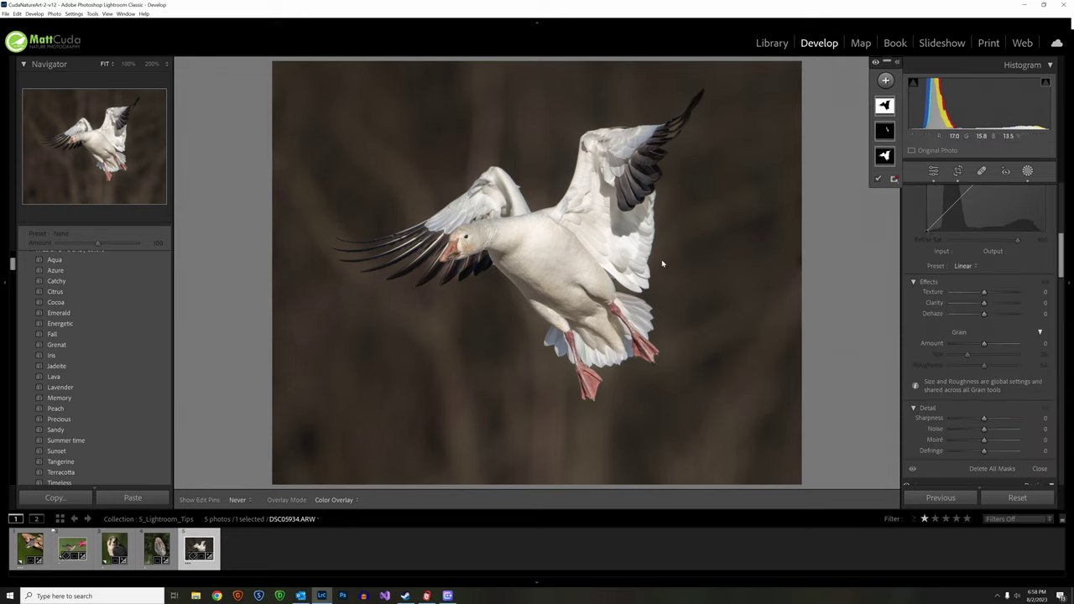